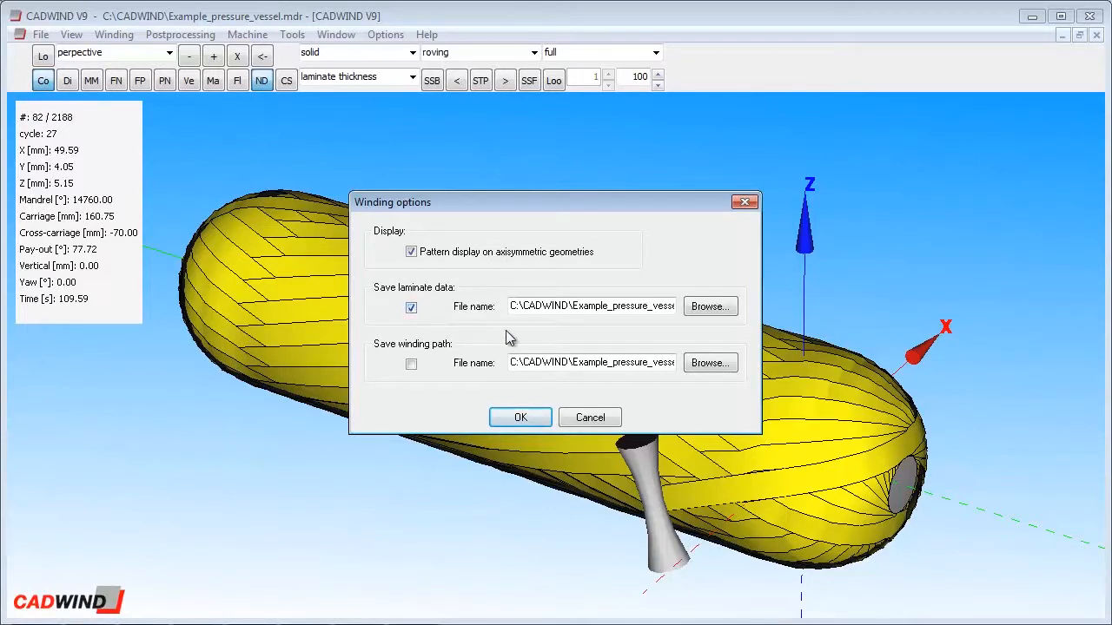
- Set the laminate data of this winding to be saved as Example_vessel_layer1.LAM in the winding options
{"action": "left_click", "coordinate": [703, 307]}
{"action": "left_click", "coordinate": [485, 178]}
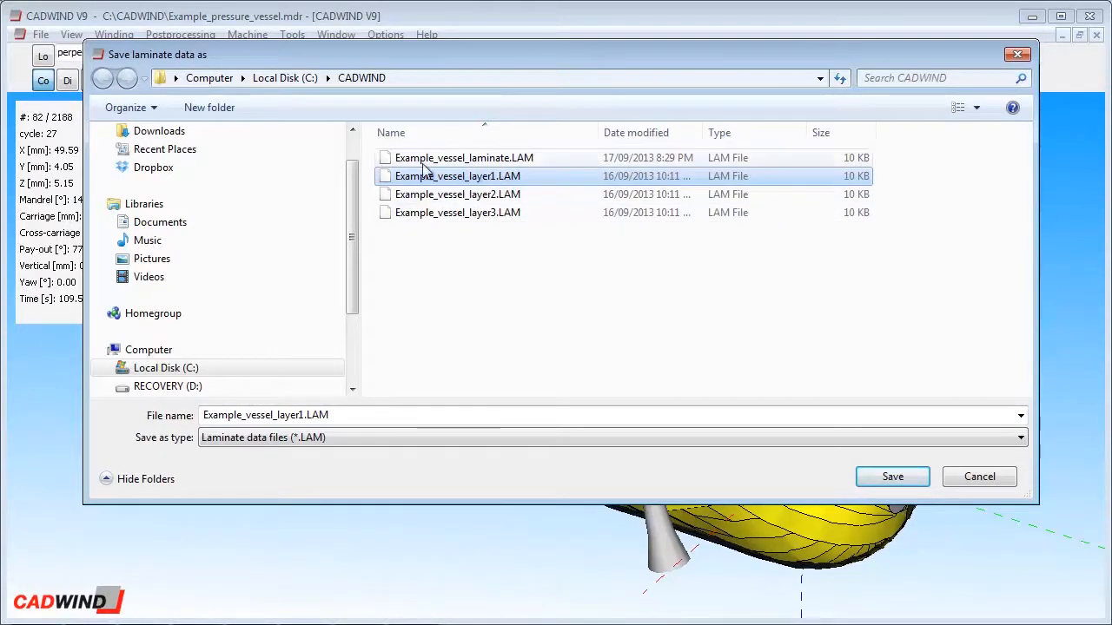
{"action": "left_click", "coordinate": [891, 476]}
{"action": "left_click", "coordinate": [606, 323]}
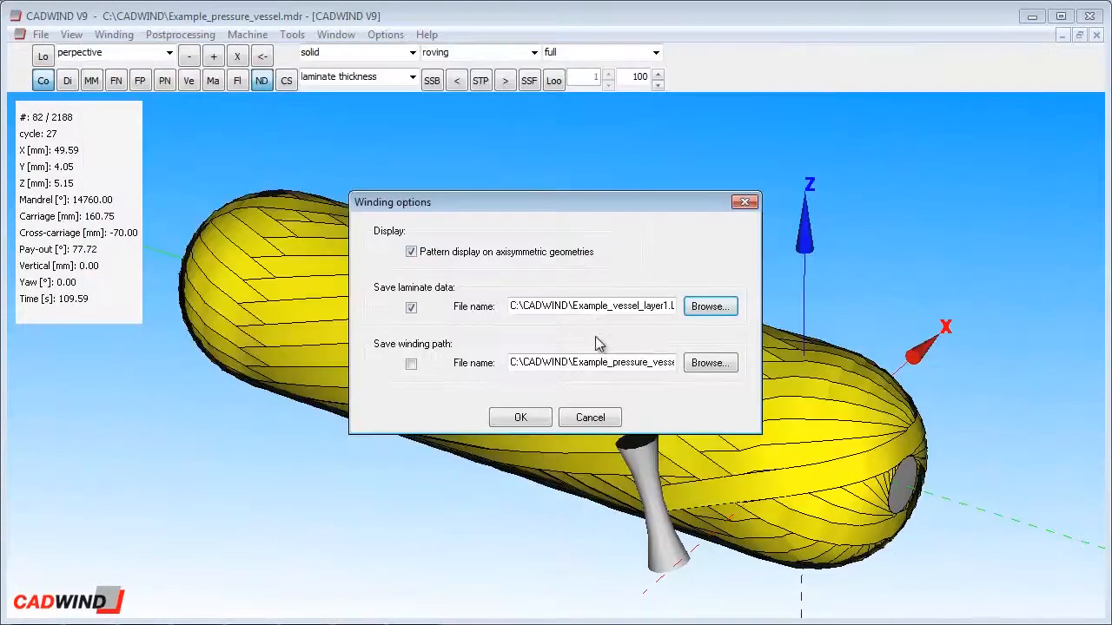
{"action": "left_click", "coordinate": [532, 415]}
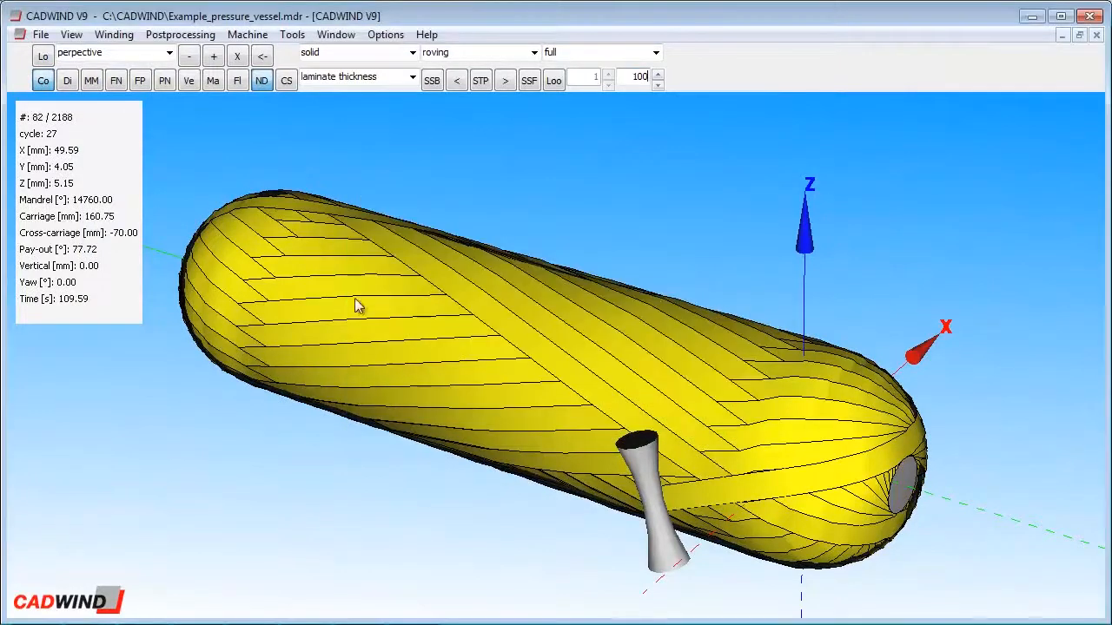
- Start winding the full pressure vessel pattern, overwriting the existing Example_vessel_layer1.LAM file
{"action": "left_click", "coordinate": [114, 34]}
{"action": "left_click", "coordinate": [124, 335]}
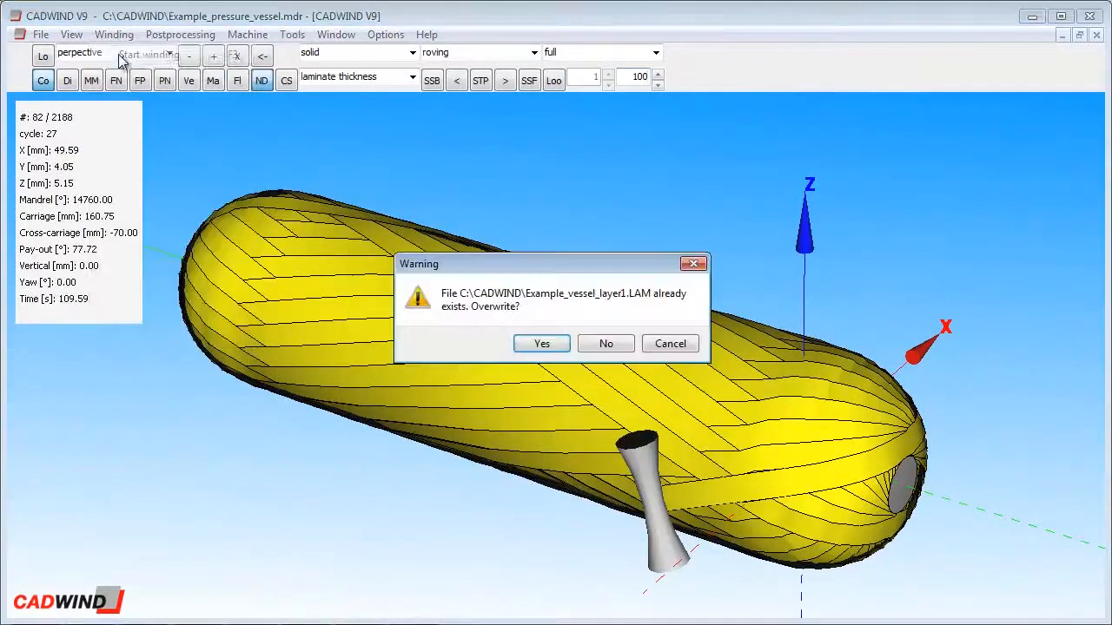
{"action": "left_click", "coordinate": [542, 345]}
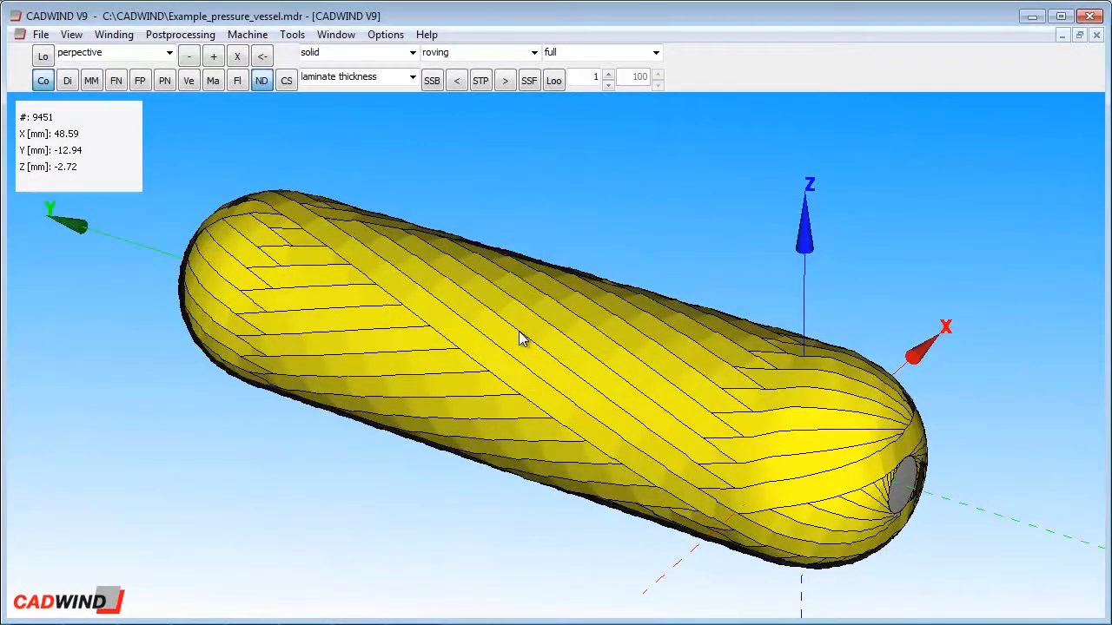
{"action": "scroll", "coordinate": [519, 332], "scroll_direction": "down", "scroll_amount": 1}
{"action": "middle_click_drag", "start_coordinate": [517, 346], "coordinate": [532, 337]}
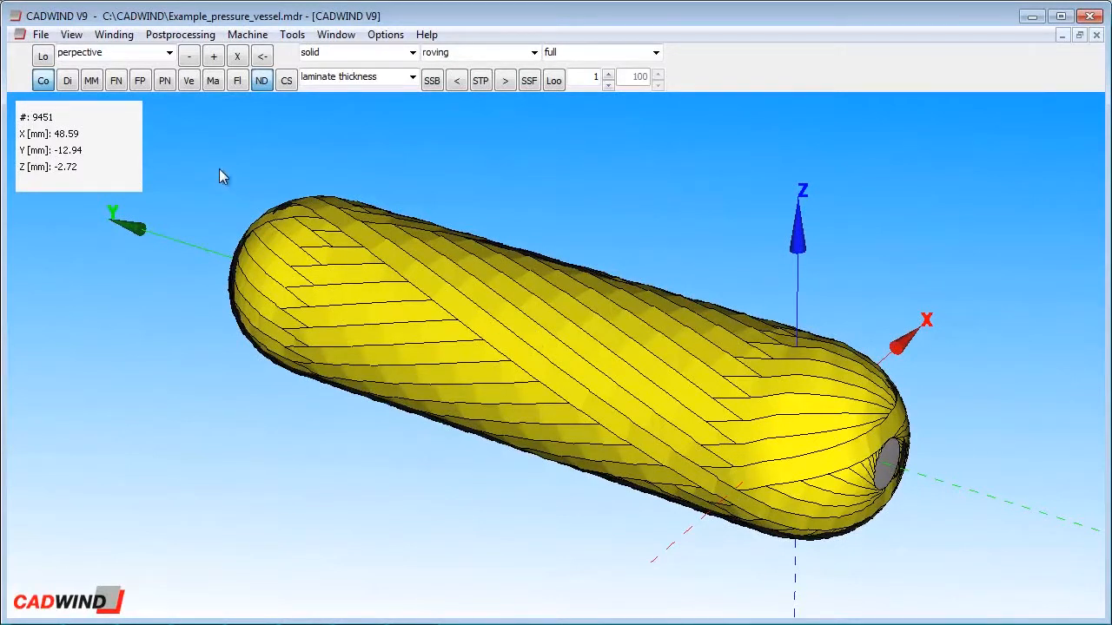
- Set up FEA data creation for the mandrel, adding Example_vessel_layer2.LAM and Example_vessel_layer3.LAM to the laminate data files
{"action": "left_click", "coordinate": [36, 39]}
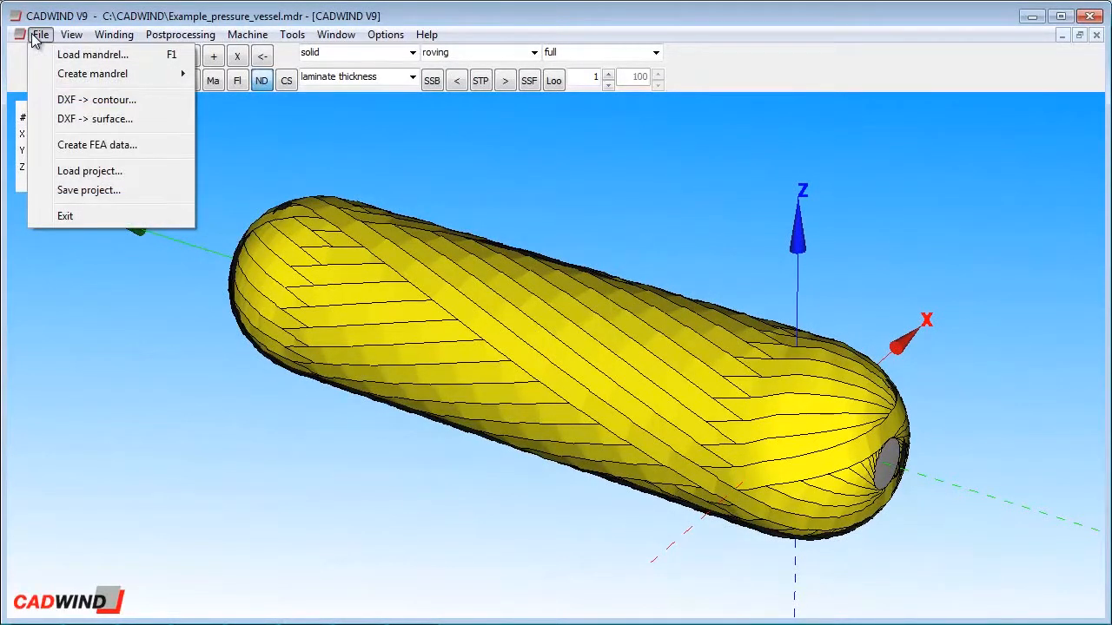
{"action": "left_click", "coordinate": [161, 154]}
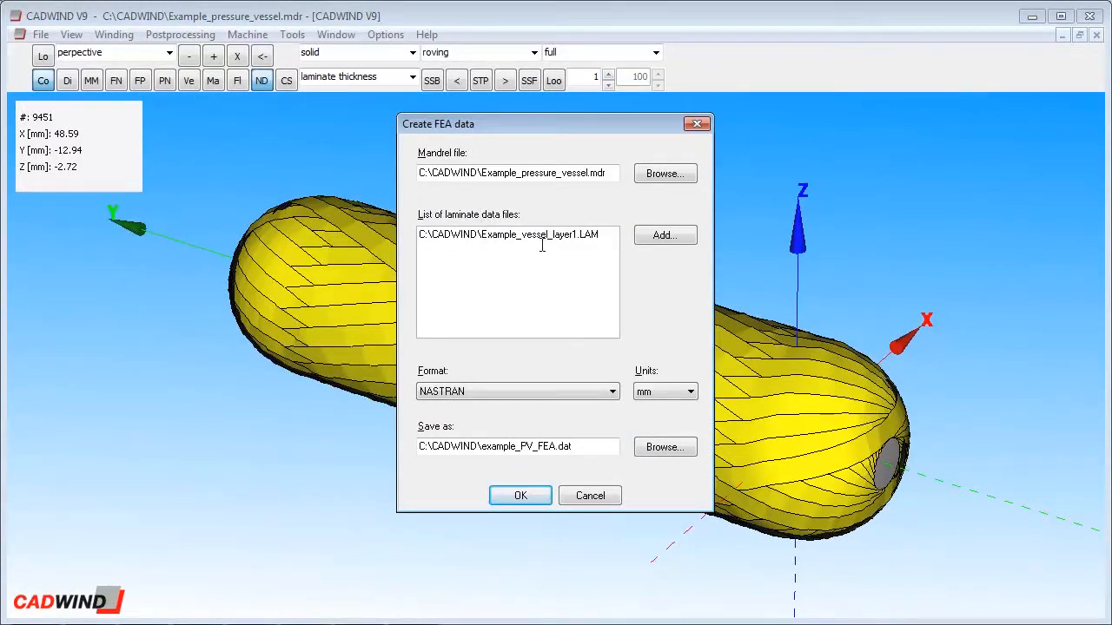
{"action": "left_click", "coordinate": [685, 242]}
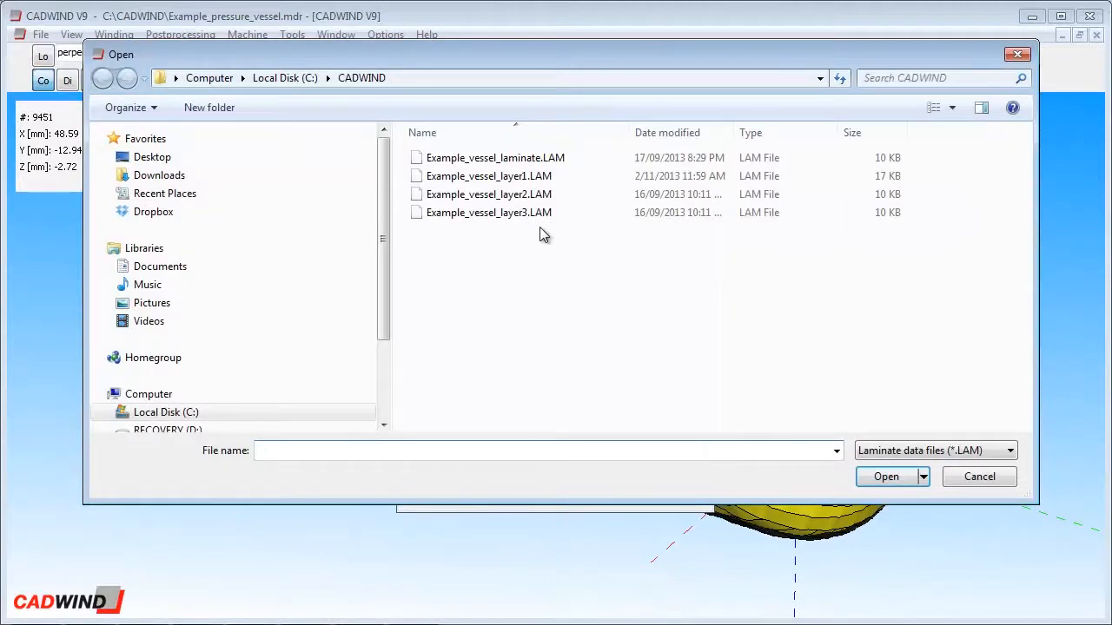
{"action": "left_click", "coordinate": [459, 193]}
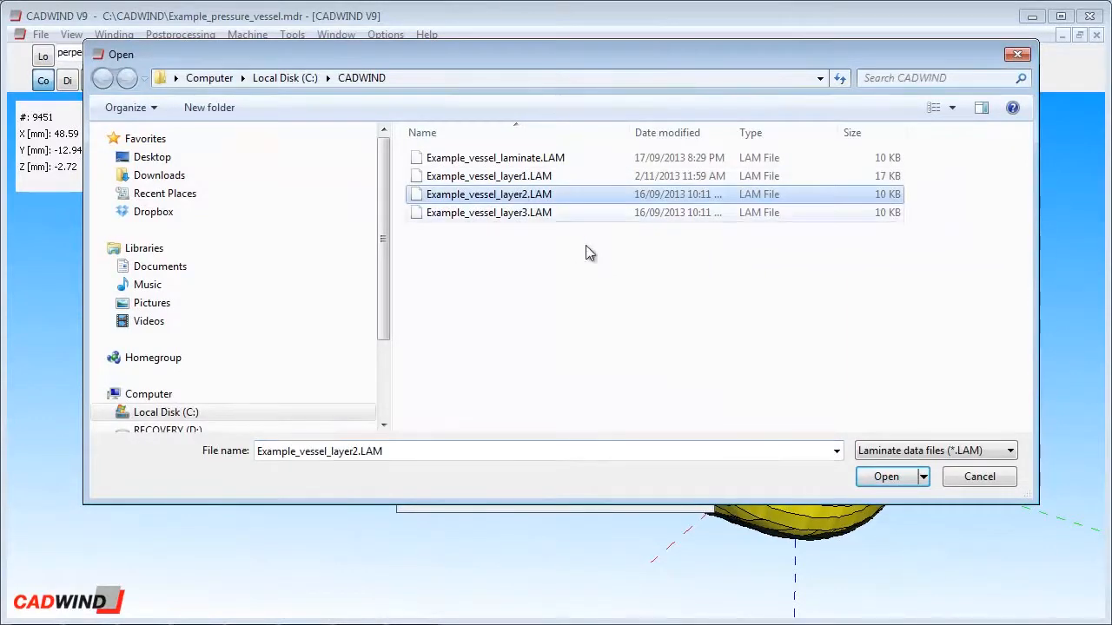
{"action": "left_click", "coordinate": [880, 476]}
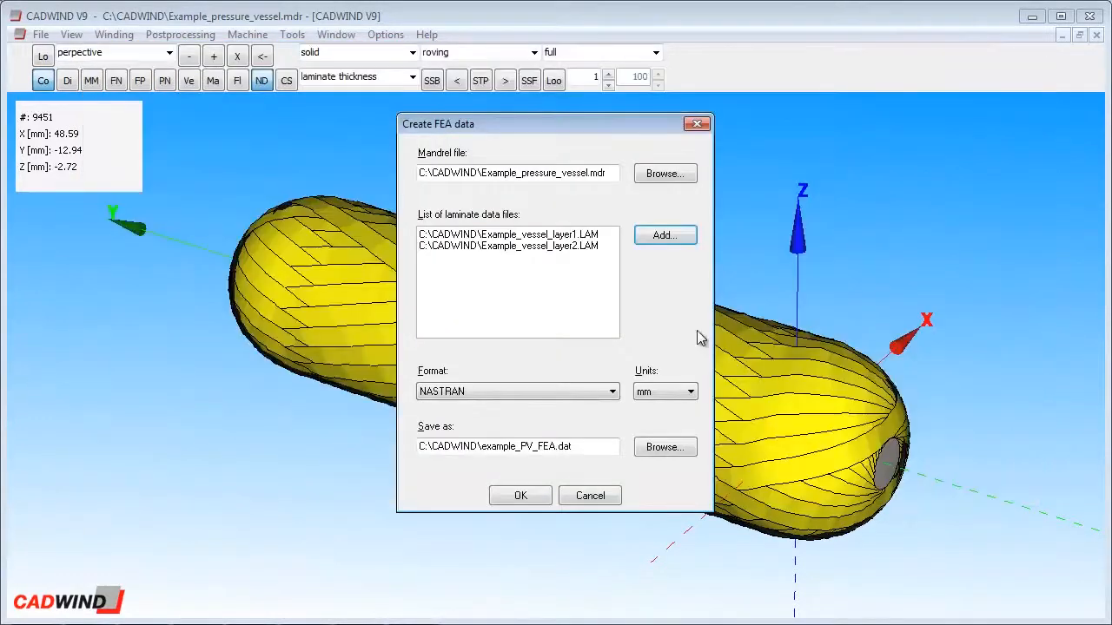
{"action": "left_click", "coordinate": [665, 236]}
{"action": "left_click", "coordinate": [530, 212]}
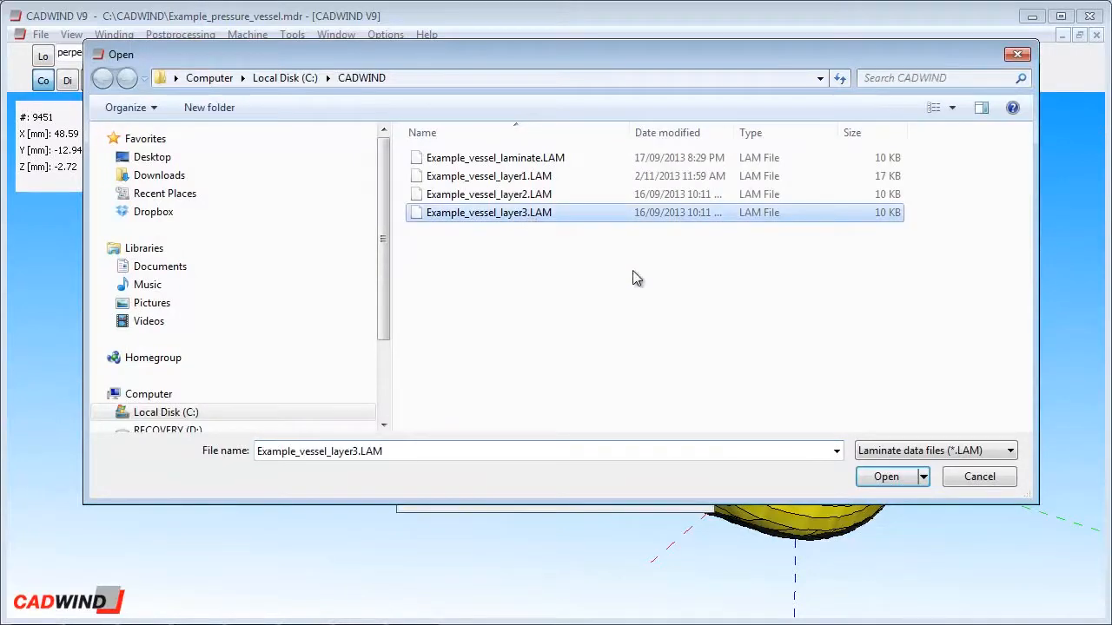
{"action": "left_click", "coordinate": [886, 476]}
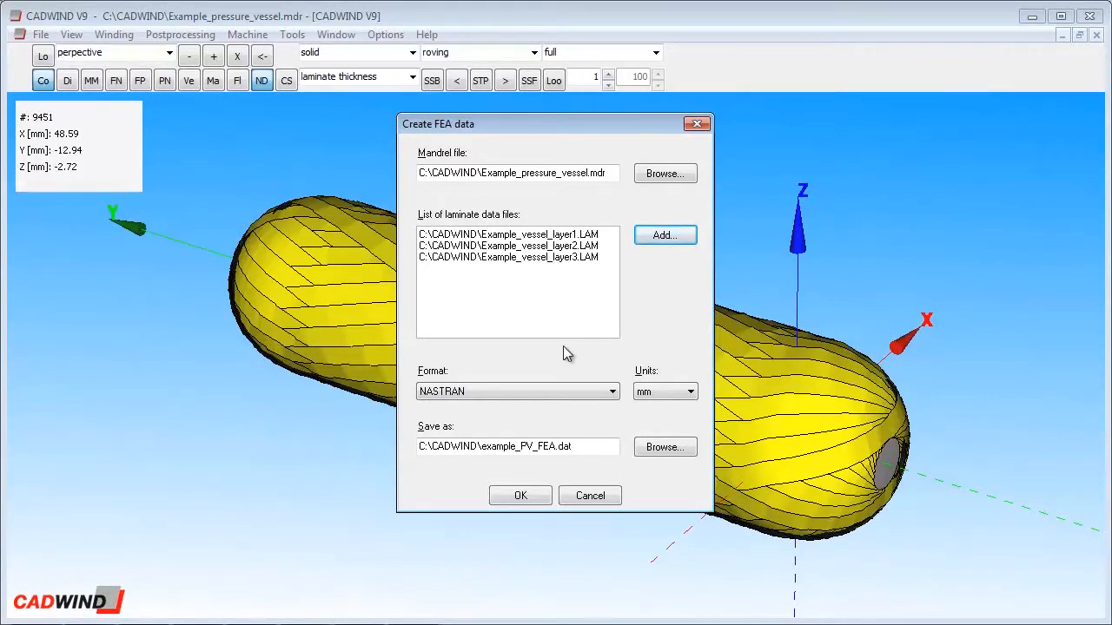
- Create the FEA data in NASTRAN format, saved as Example_pressure_vessel.DAT, overwriting the existing file
{"action": "left_click", "coordinate": [607, 395]}
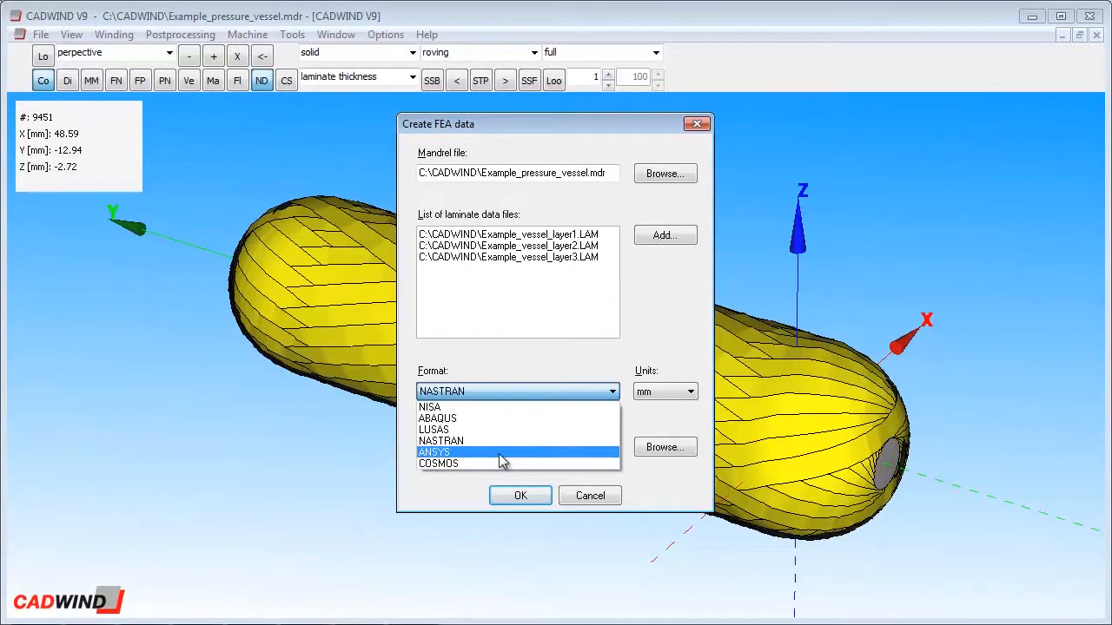
{"action": "left_click", "coordinate": [474, 440]}
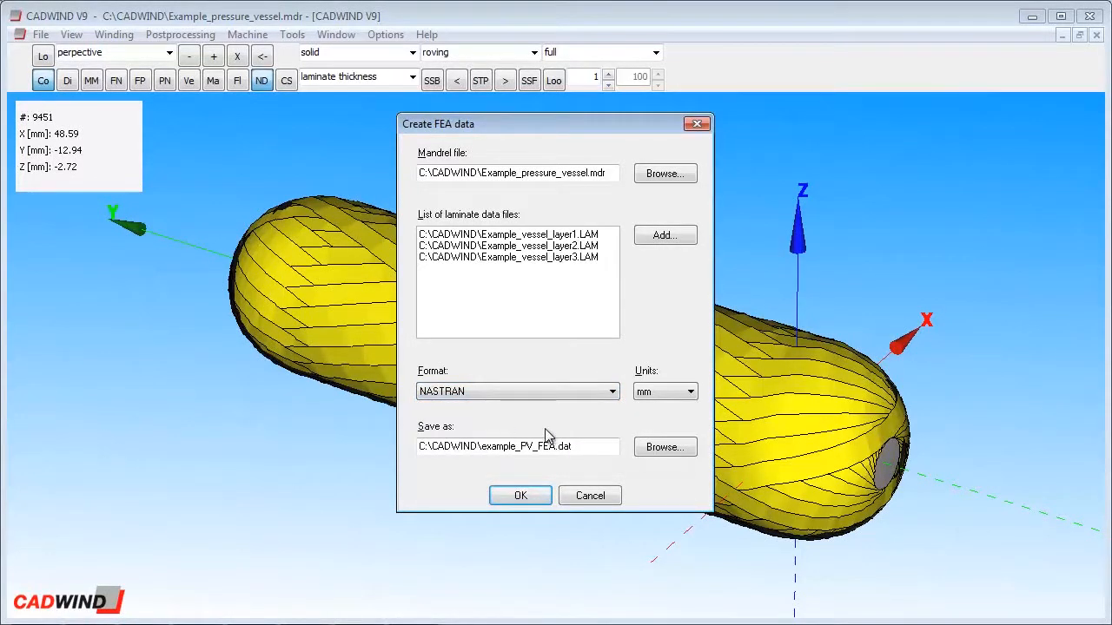
{"action": "left_click", "coordinate": [666, 448]}
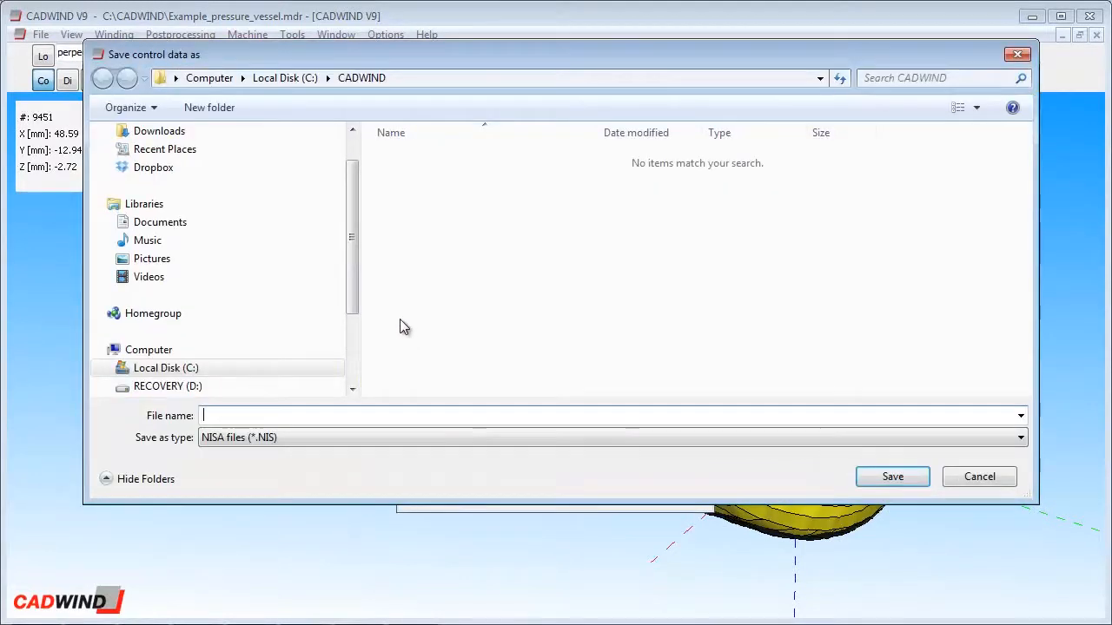
{"action": "left_click", "coordinate": [374, 439]}
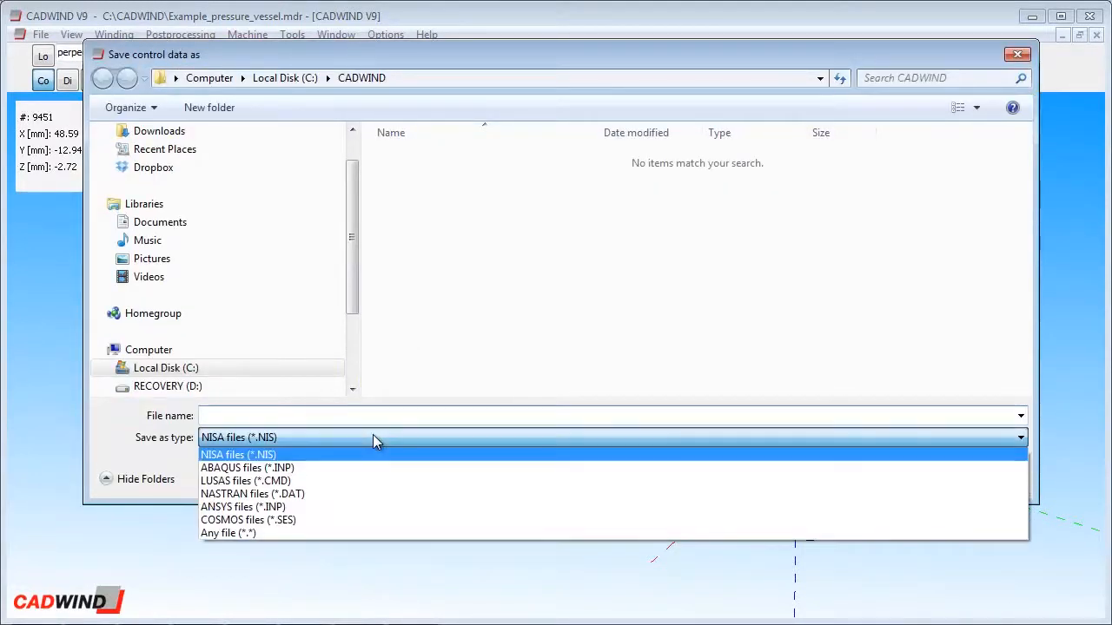
{"action": "left_click", "coordinate": [337, 494]}
{"action": "left_click", "coordinate": [490, 161]}
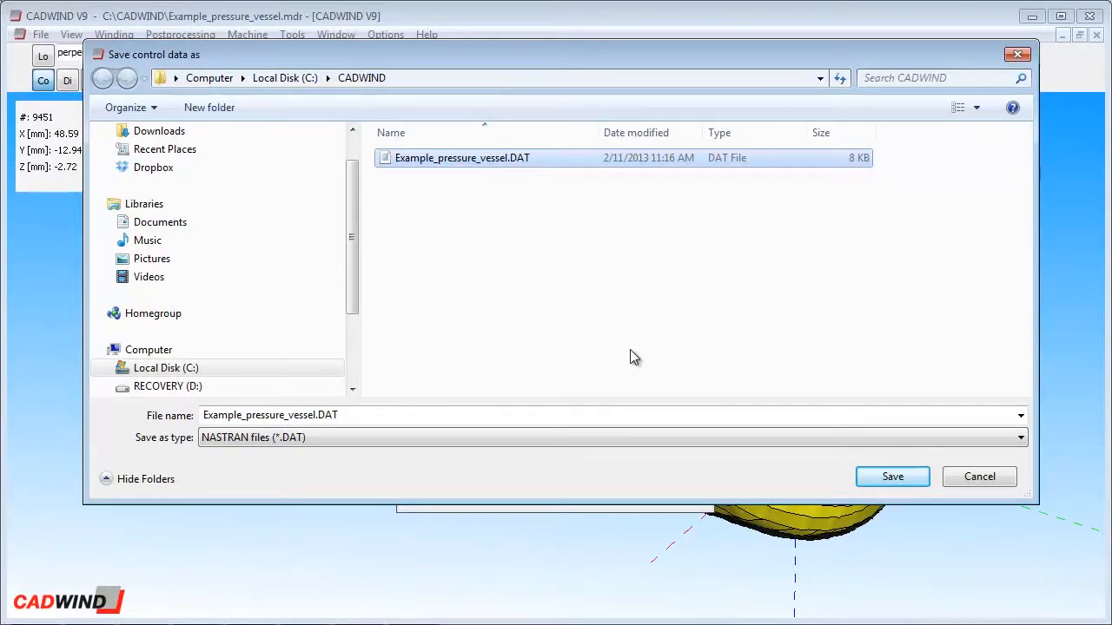
{"action": "left_click", "coordinate": [879, 476]}
{"action": "left_click", "coordinate": [520, 496]}
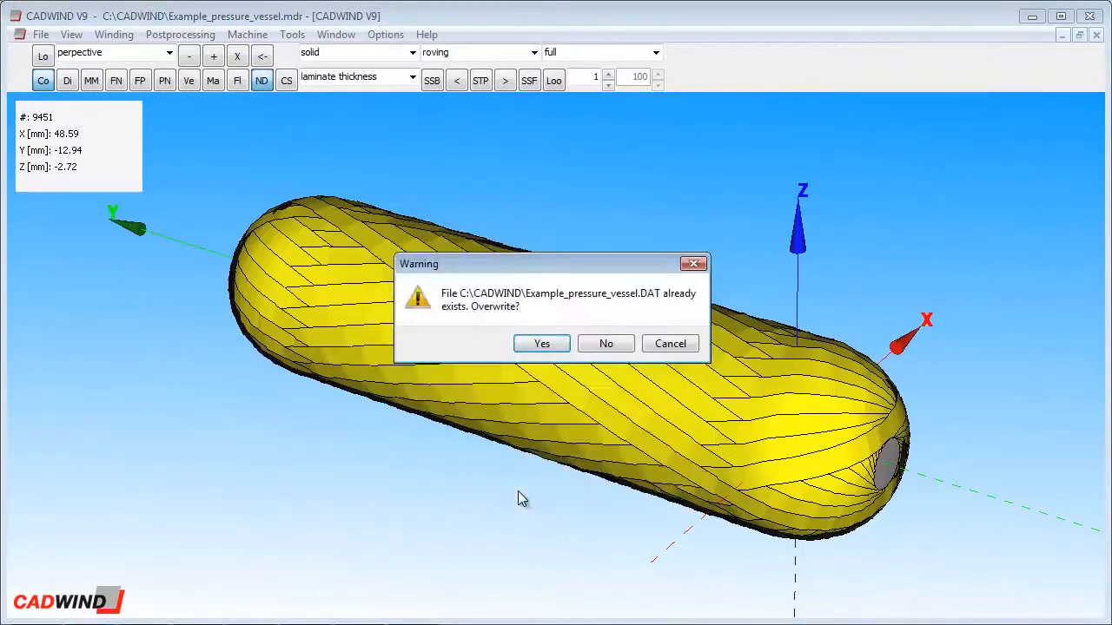
{"action": "left_click", "coordinate": [542, 345]}
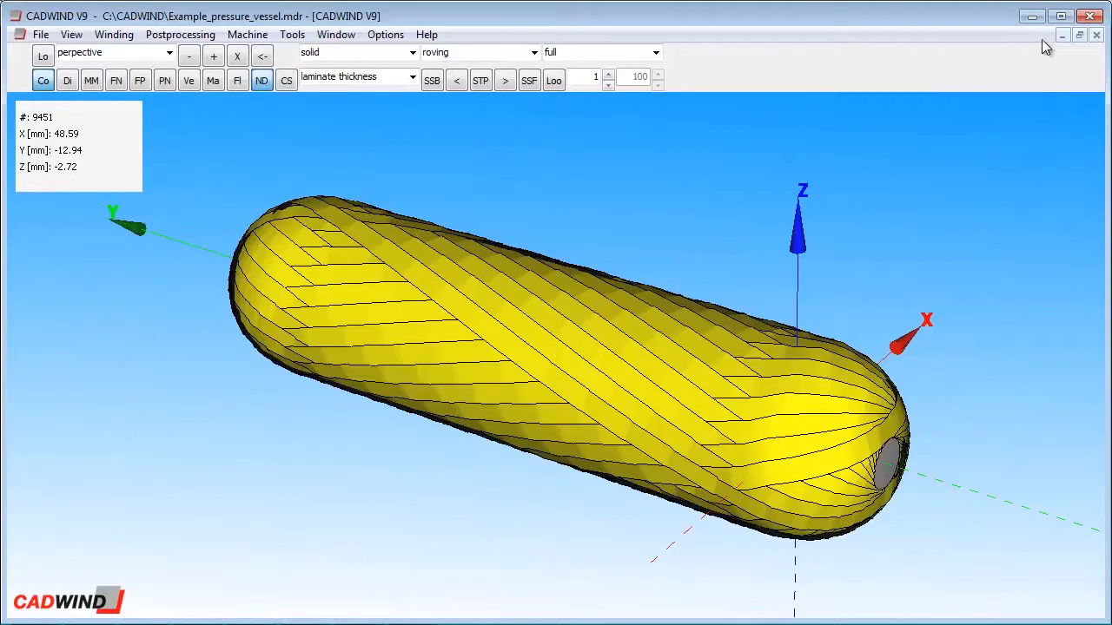
- Switch to Strand7 and import the MSC/Nastran file Example_pressure_vessel.DAT from the CADWIND folder
{"action": "scroll", "coordinate": [676, 392], "scroll_direction": "up", "scroll_amount": 2}
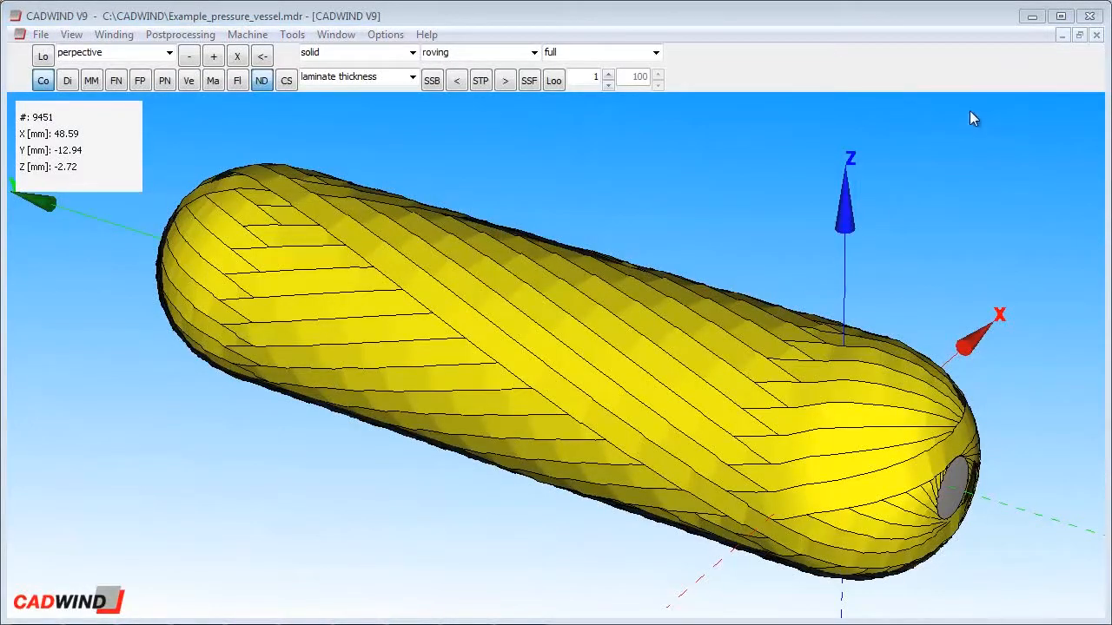
{"action": "left_click", "coordinate": [1031, 18]}
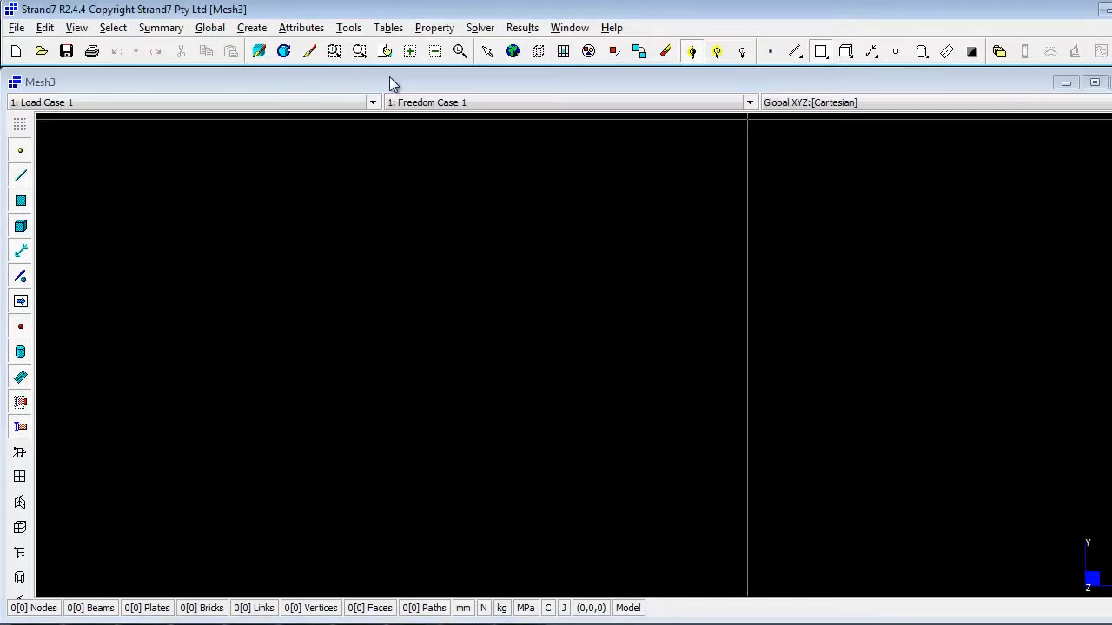
{"action": "left_click", "coordinate": [17, 27]}
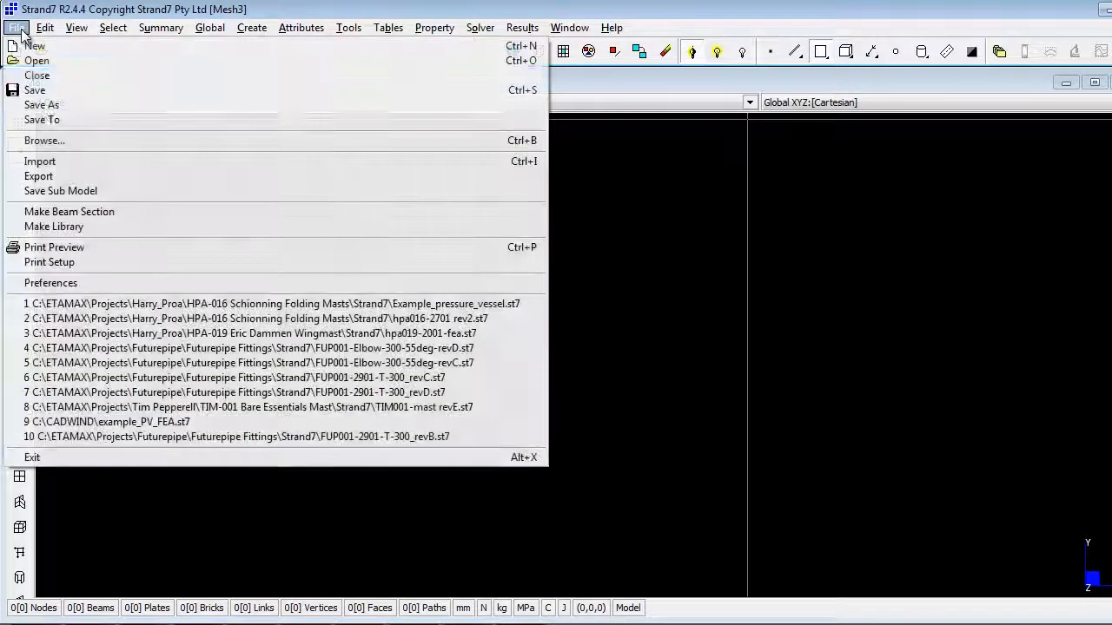
{"action": "left_click", "coordinate": [56, 161]}
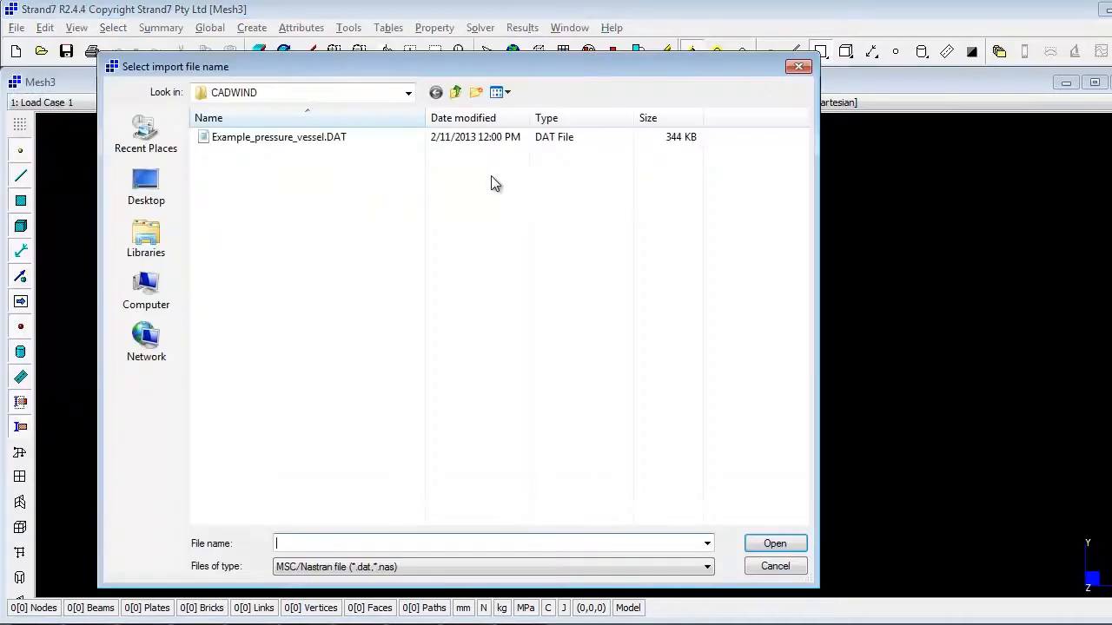
{"action": "left_click", "coordinate": [320, 138]}
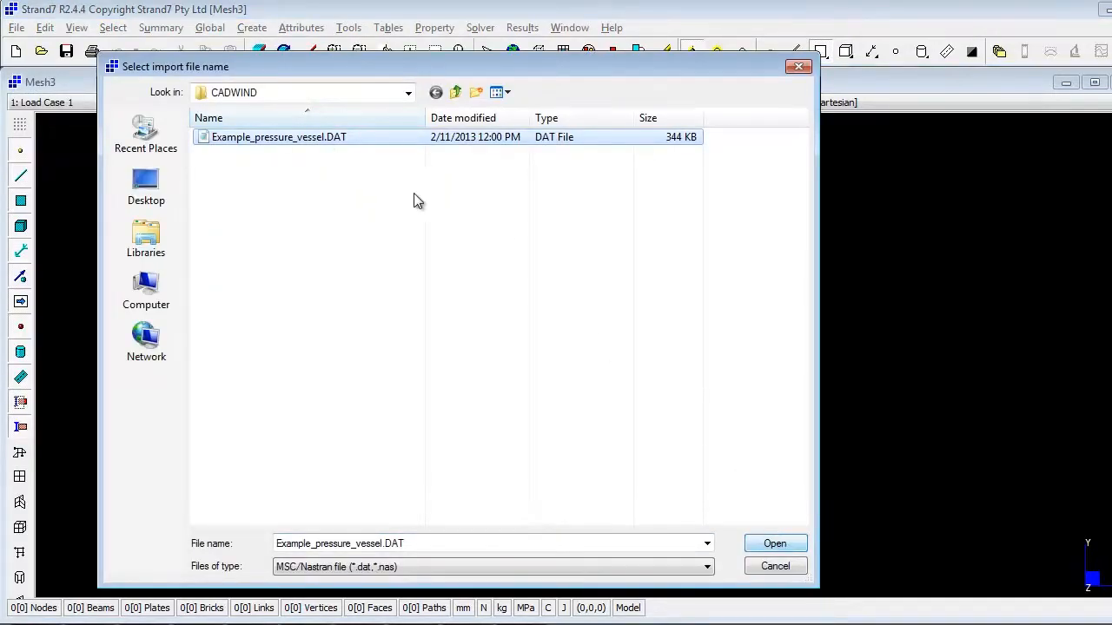
{"action": "left_click", "coordinate": [764, 543]}
{"action": "left_click", "coordinate": [675, 479]}
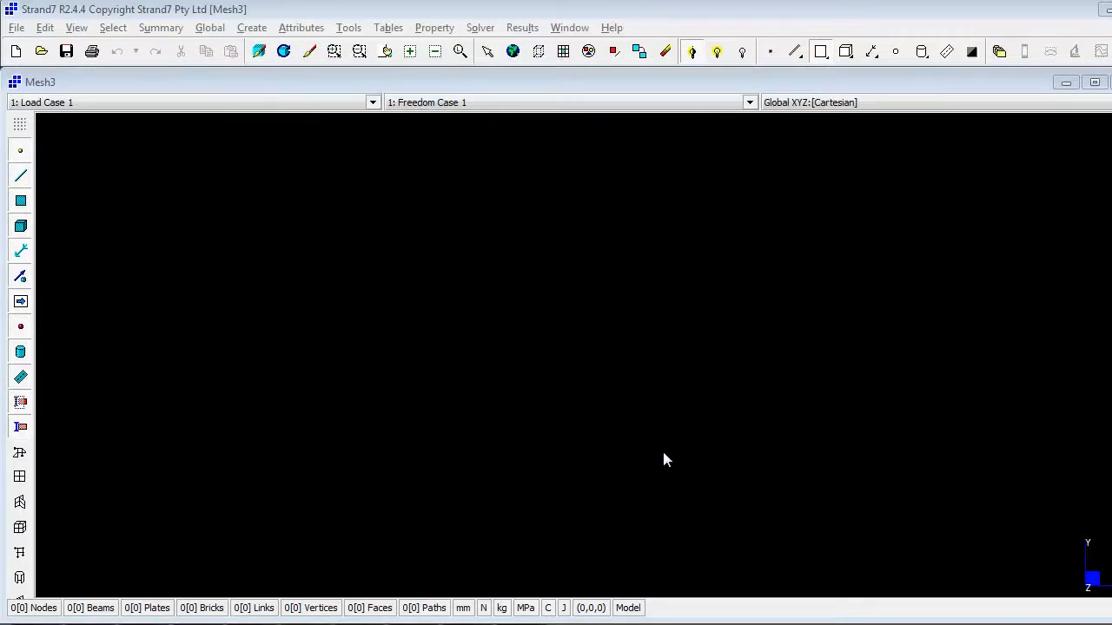
- Hide the nodes of the imported vessel mesh and rotate the model into an enlarged, angled lengthwise view
{"action": "left_click", "coordinate": [22, 154]}
{"action": "right_click_drag", "start_coordinate": [626, 340], "coordinate": [627, 343], "text": "ctrl"}
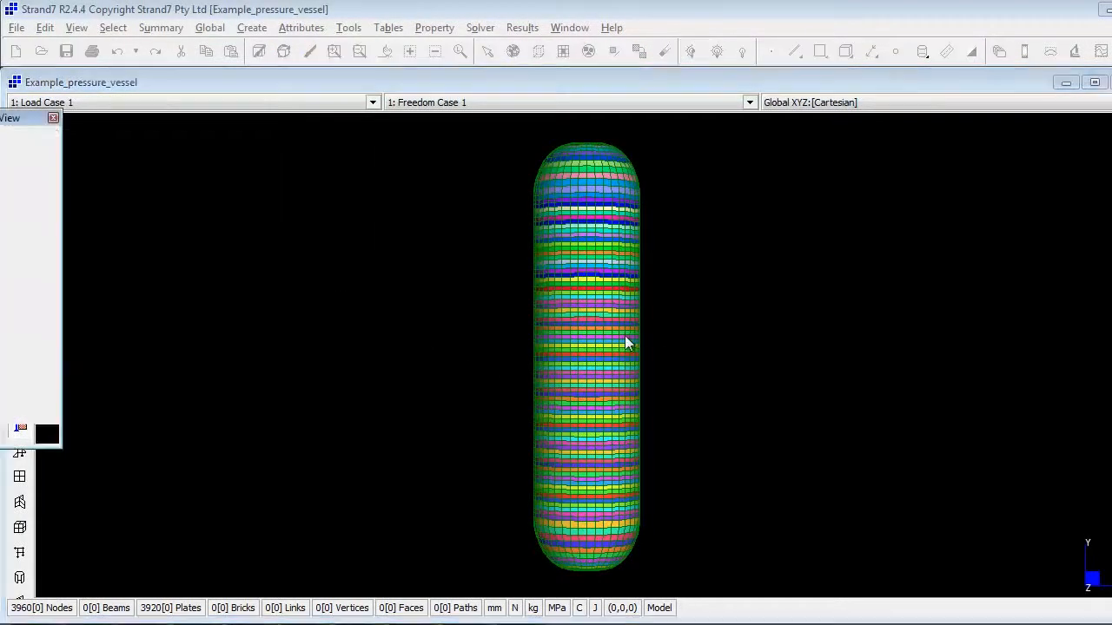
{"action": "left_click_drag", "start_coordinate": [542, 425], "coordinate": [993, 433]}
{"action": "right_click_drag", "start_coordinate": [993, 433], "coordinate": [895, 182]}
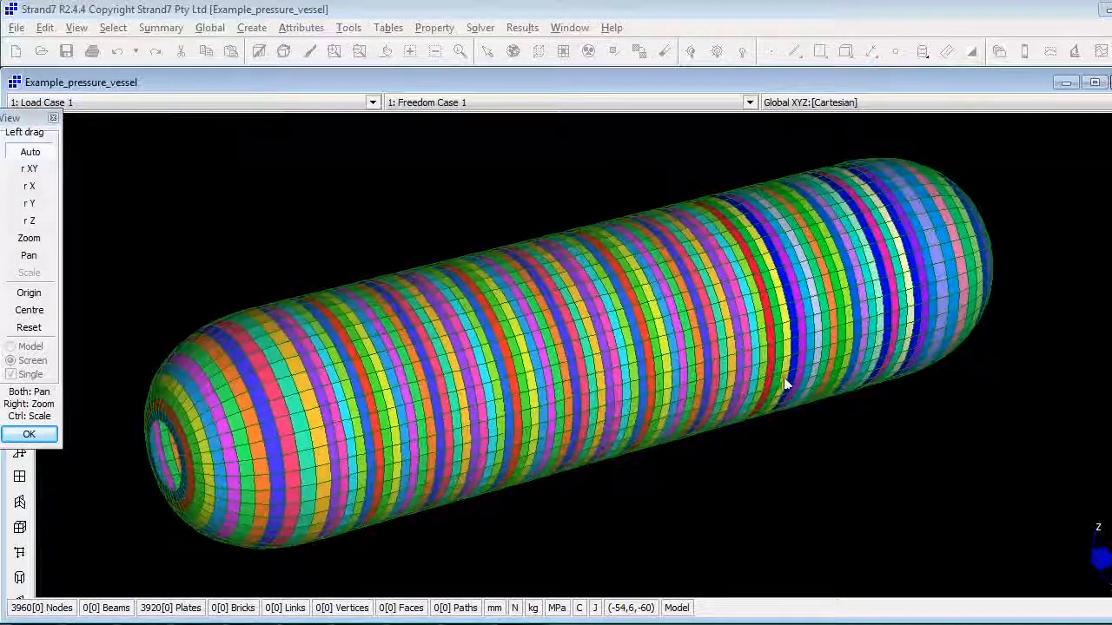
{"action": "left_click", "coordinate": [44, 434]}
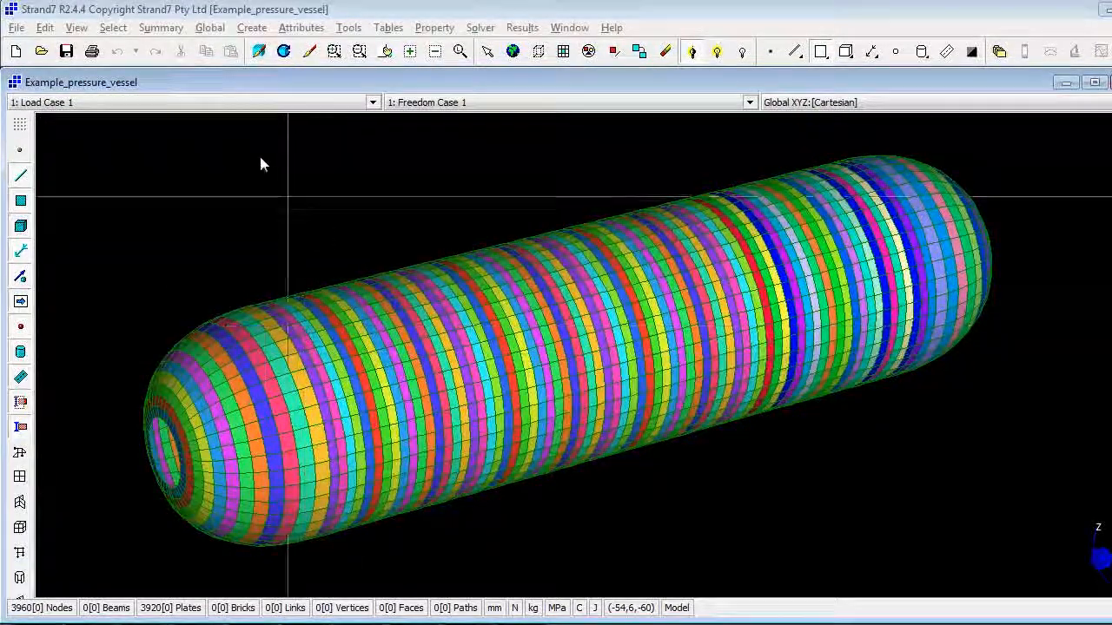
- Apply a normal face pressure of 20 MPa to all plates of the vessel
{"action": "left_click", "coordinate": [515, 52]}
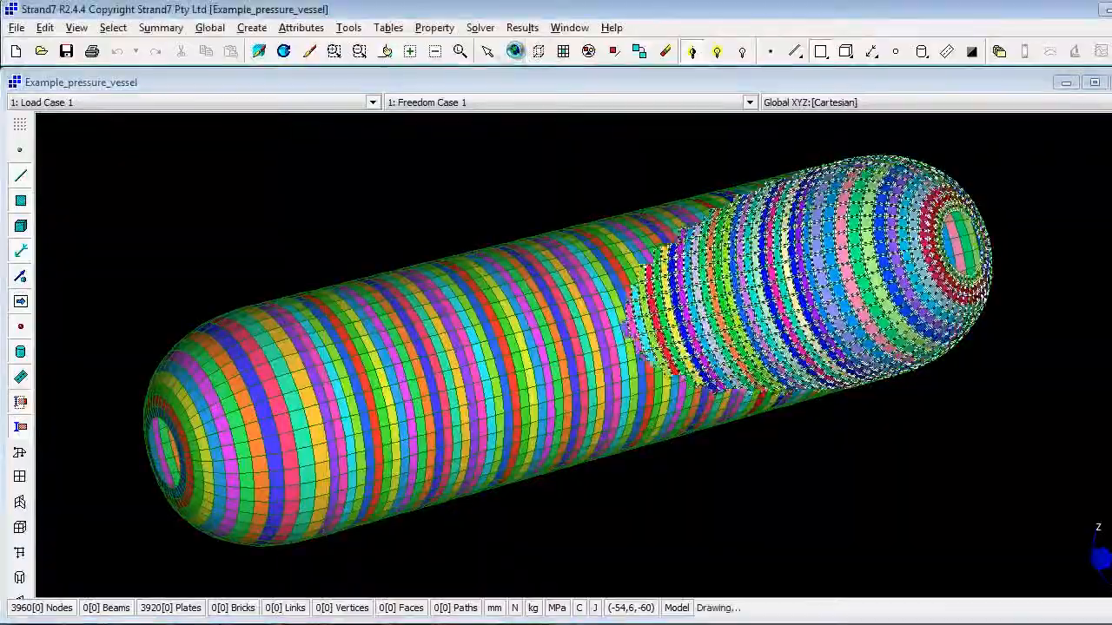
{"action": "left_click", "coordinate": [304, 27]}
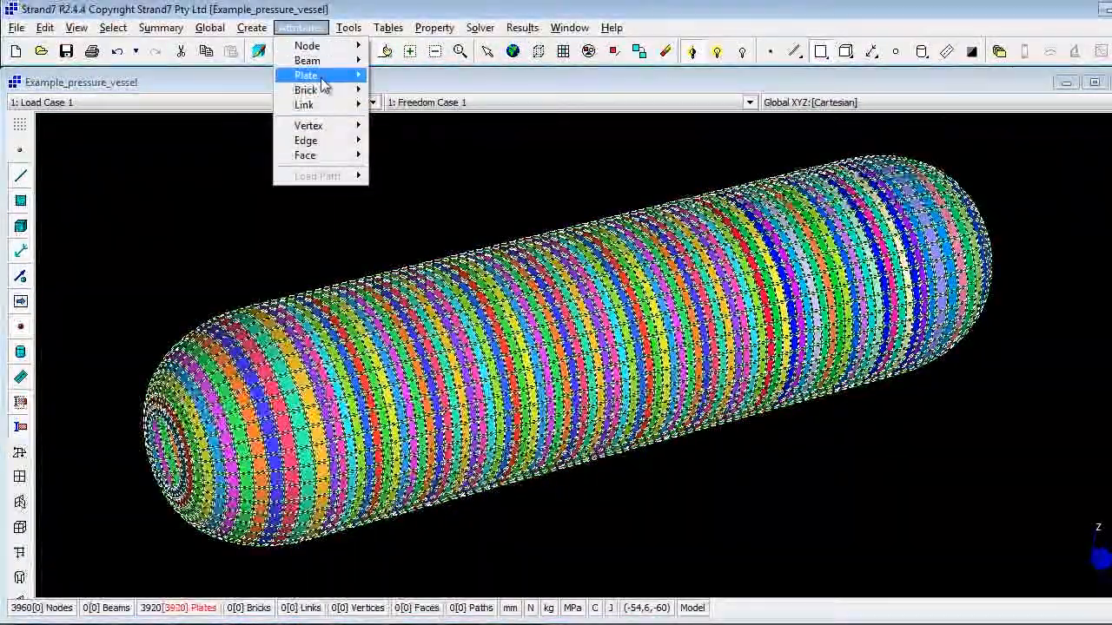
{"action": "mouse_move", "coordinate": [315, 76]}
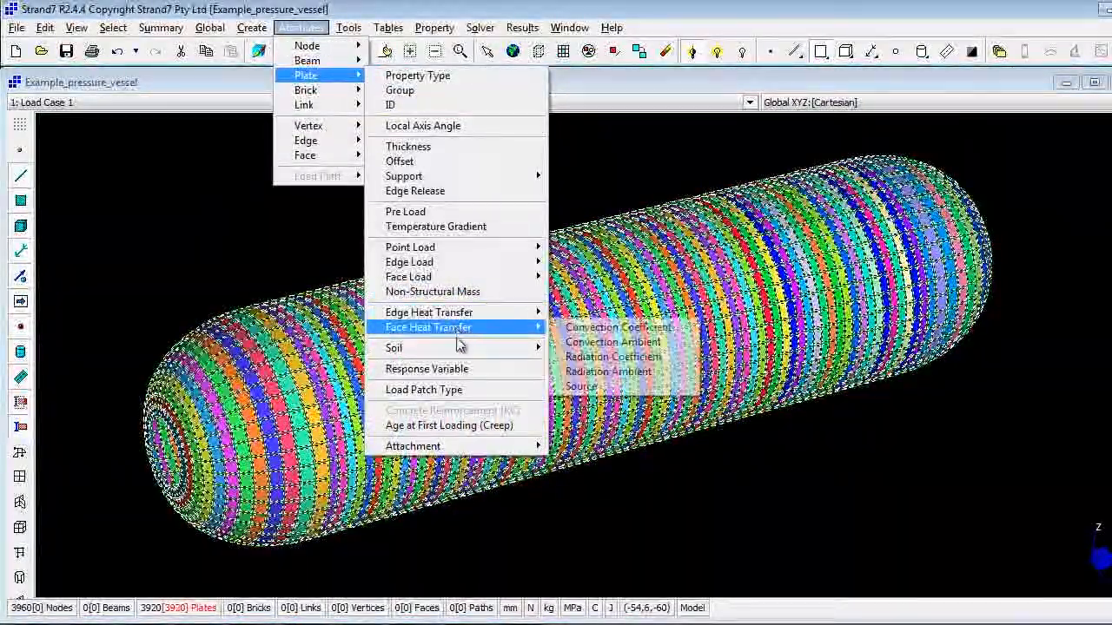
{"action": "mouse_move", "coordinate": [464, 278]}
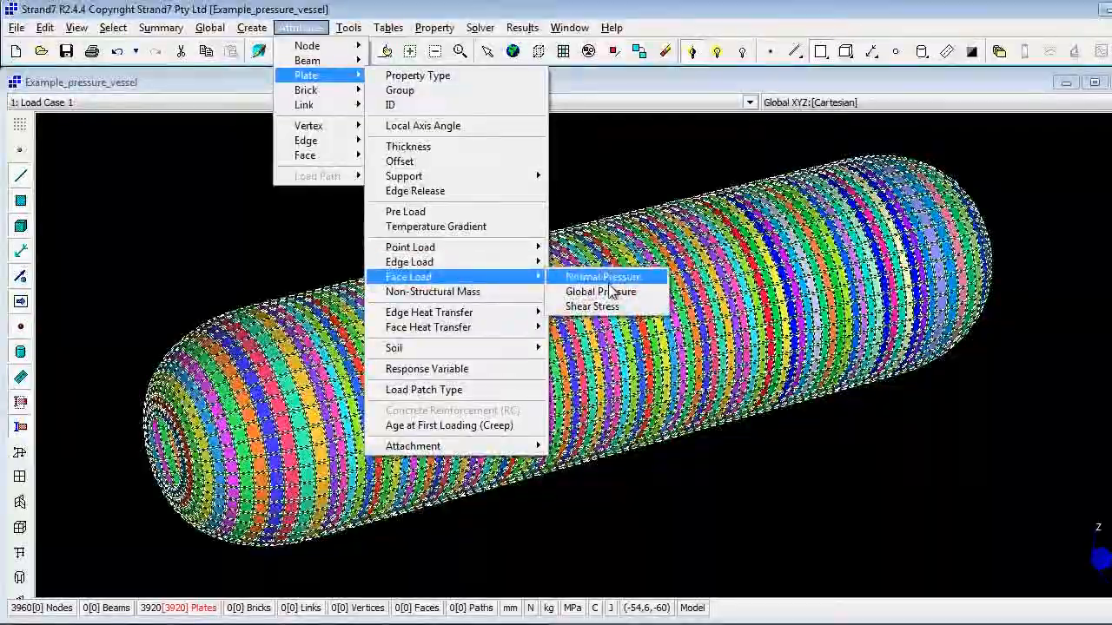
{"action": "left_click", "coordinate": [612, 279]}
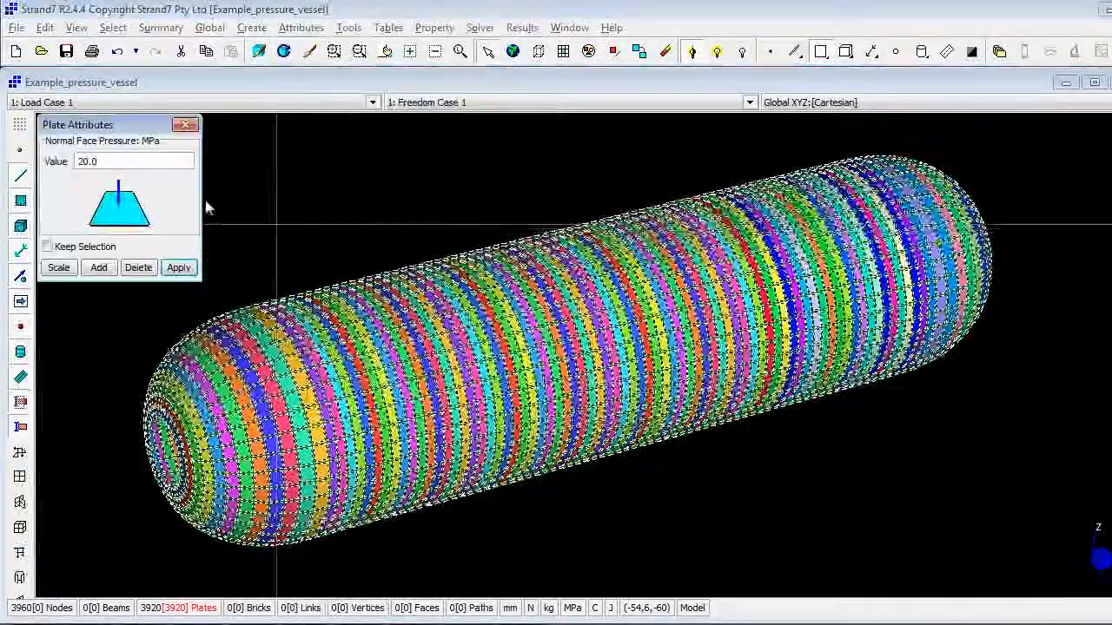
{"action": "double_click", "coordinate": [120, 160]}
{"action": "type", "text": "20"}
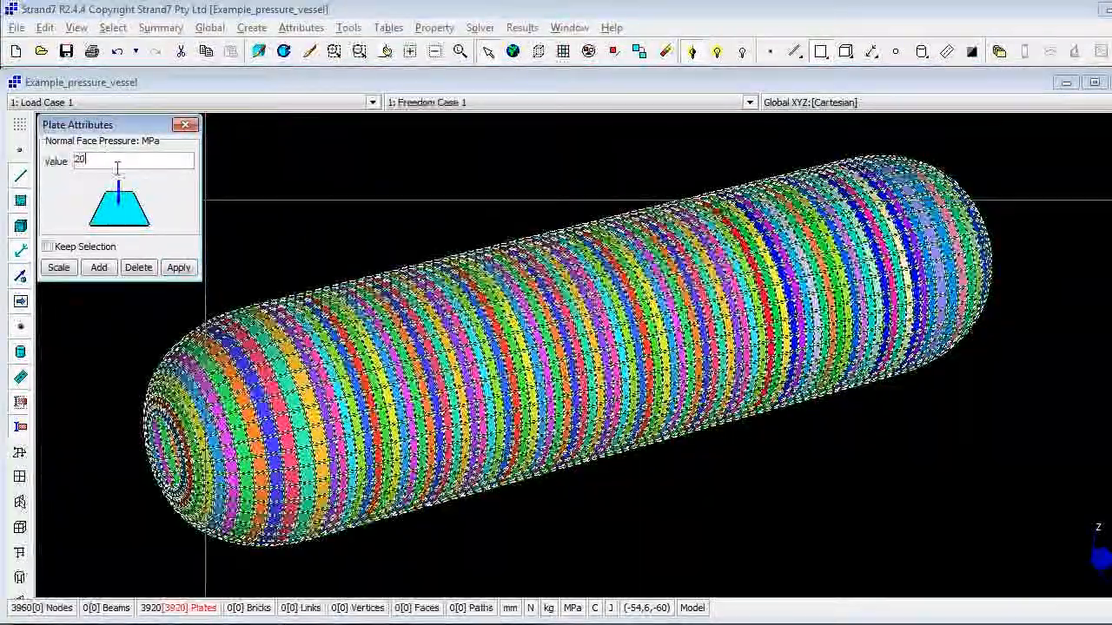
{"action": "left_click", "coordinate": [179, 269]}
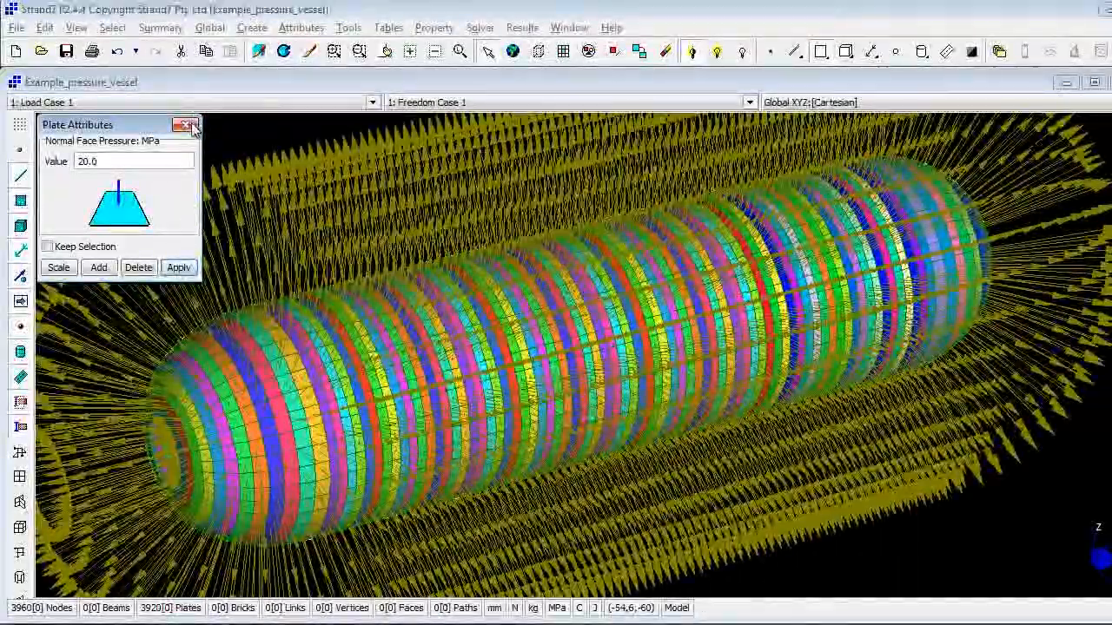
{"action": "left_click", "coordinate": [191, 126]}
- Hide the pressure load arrows and show the mesh nodes around the opening at the vessel's near end
{"action": "left_click", "coordinate": [333, 50]}
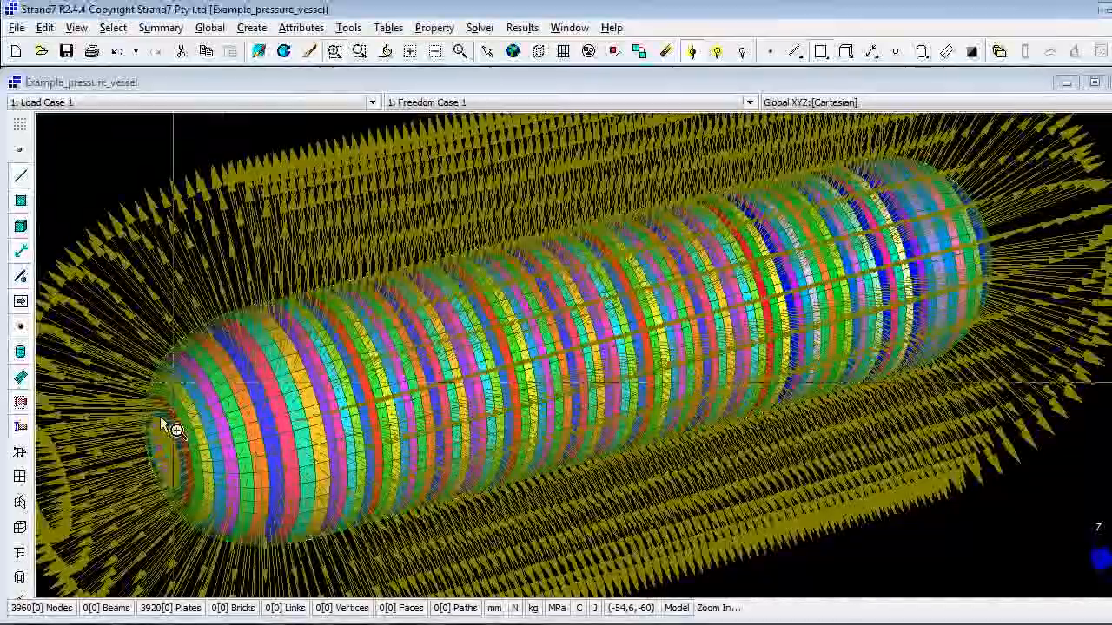
{"action": "left_click_drag", "start_coordinate": [125, 403], "coordinate": [269, 520]}
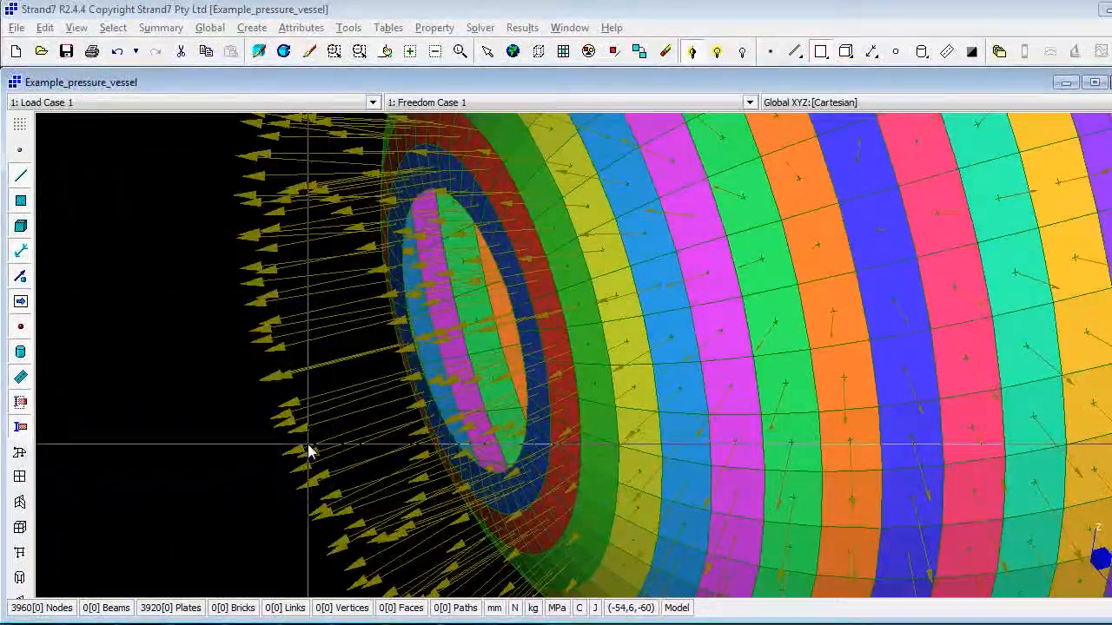
{"action": "left_click", "coordinate": [20, 301]}
{"action": "left_click", "coordinate": [21, 150]}
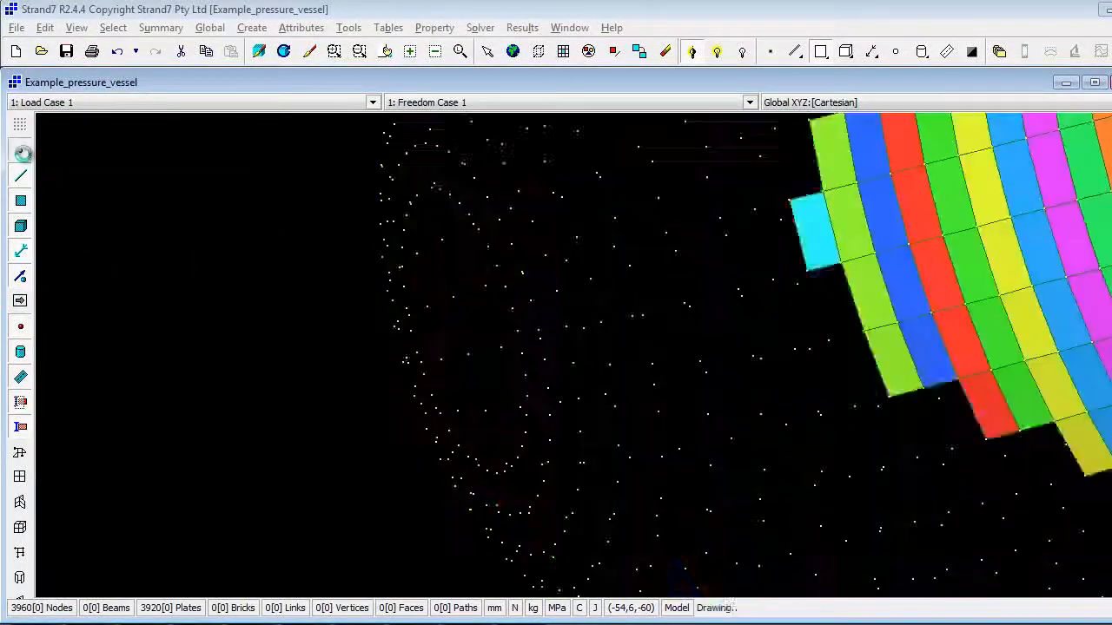
- Restrain one node on the edge of the end opening in X, Y and Z translation at 0.0 mm
{"action": "left_click", "coordinate": [301, 28]}
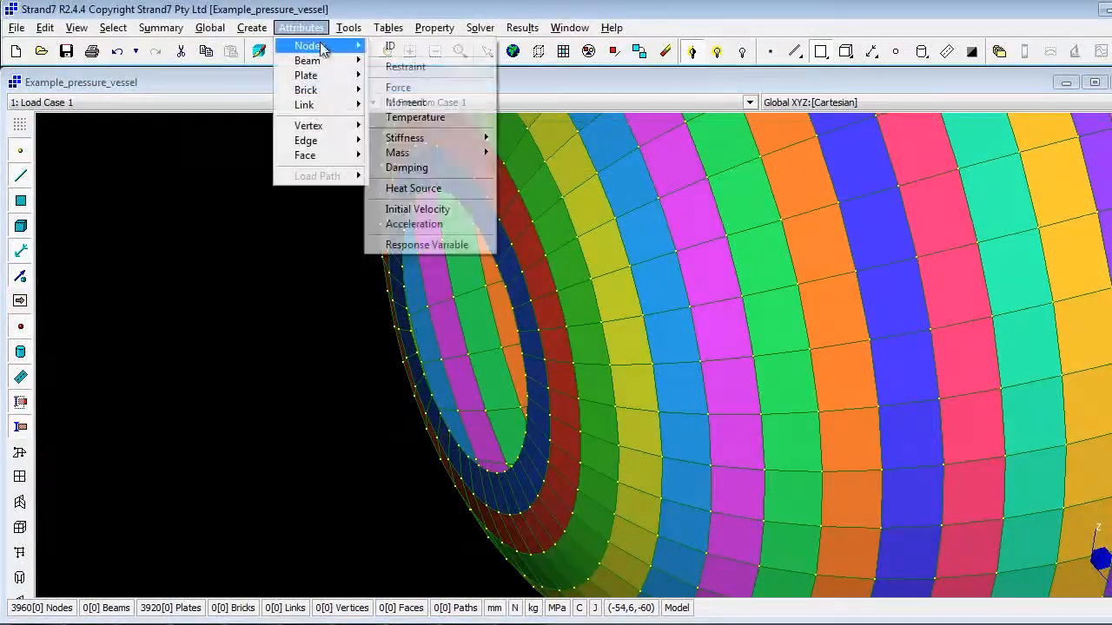
{"action": "mouse_move", "coordinate": [313, 45]}
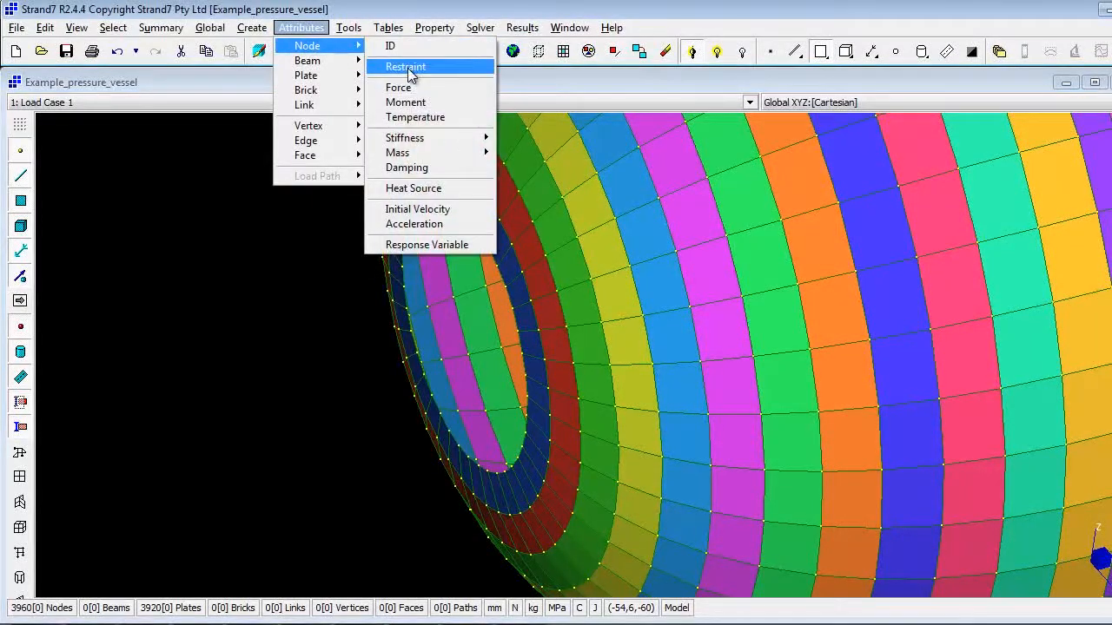
{"action": "left_click", "coordinate": [401, 67]}
{"action": "left_click", "coordinate": [526, 373]}
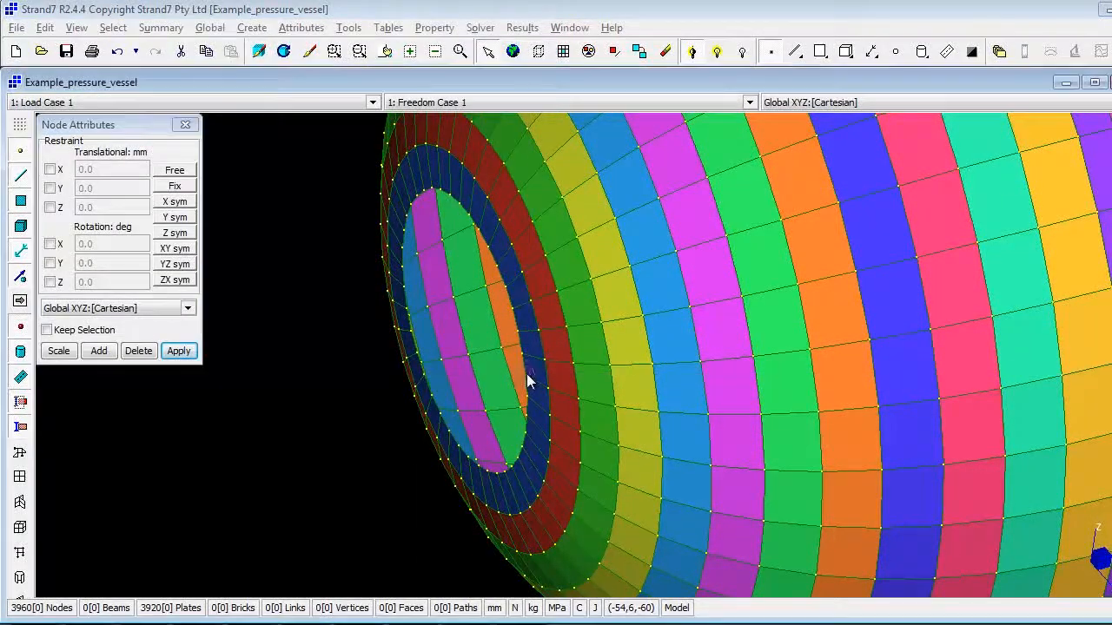
{"action": "left_click", "coordinate": [51, 169]}
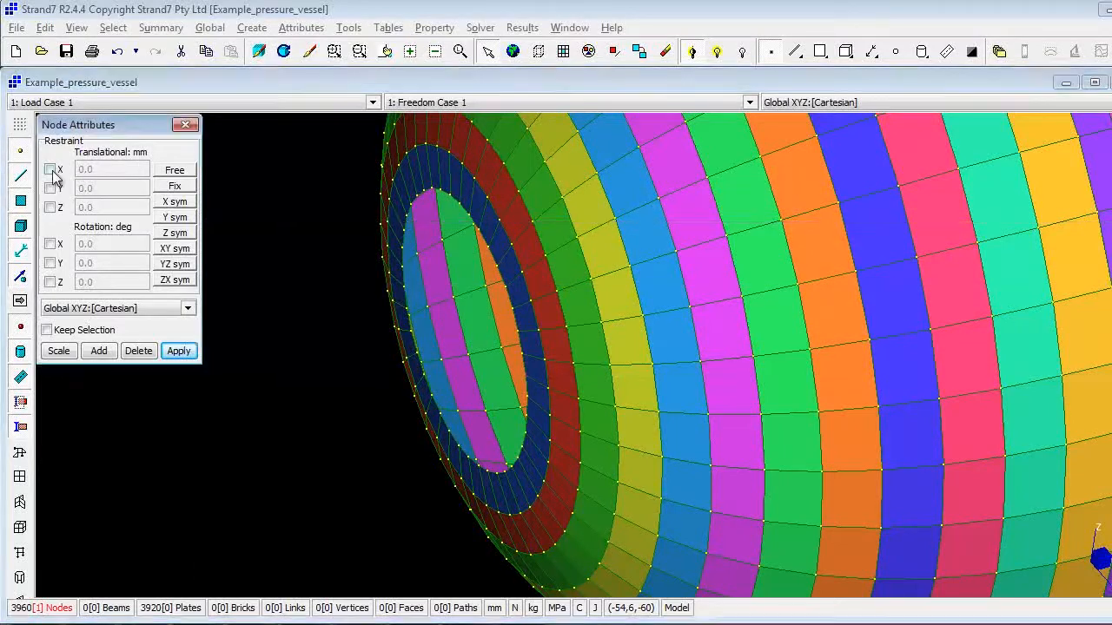
{"action": "left_click", "coordinate": [51, 189]}
{"action": "left_click", "coordinate": [52, 208]}
{"action": "left_click", "coordinate": [179, 351]}
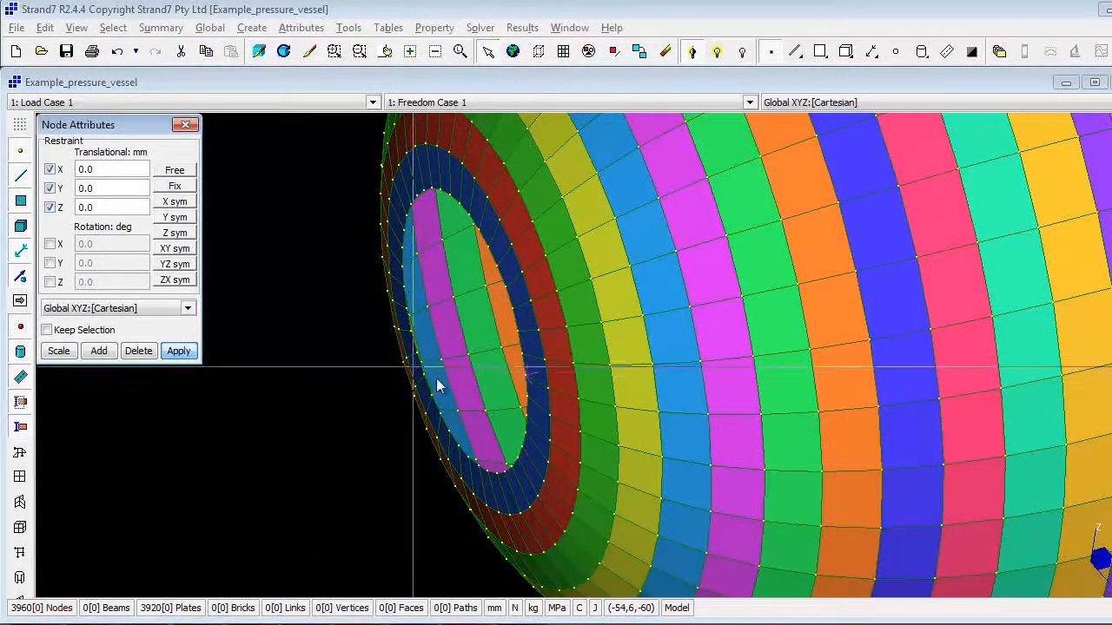
- Restrain the opposite node on the same opening's edge in Y and Z translation only, leaving X free
{"action": "left_click", "coordinate": [406, 315]}
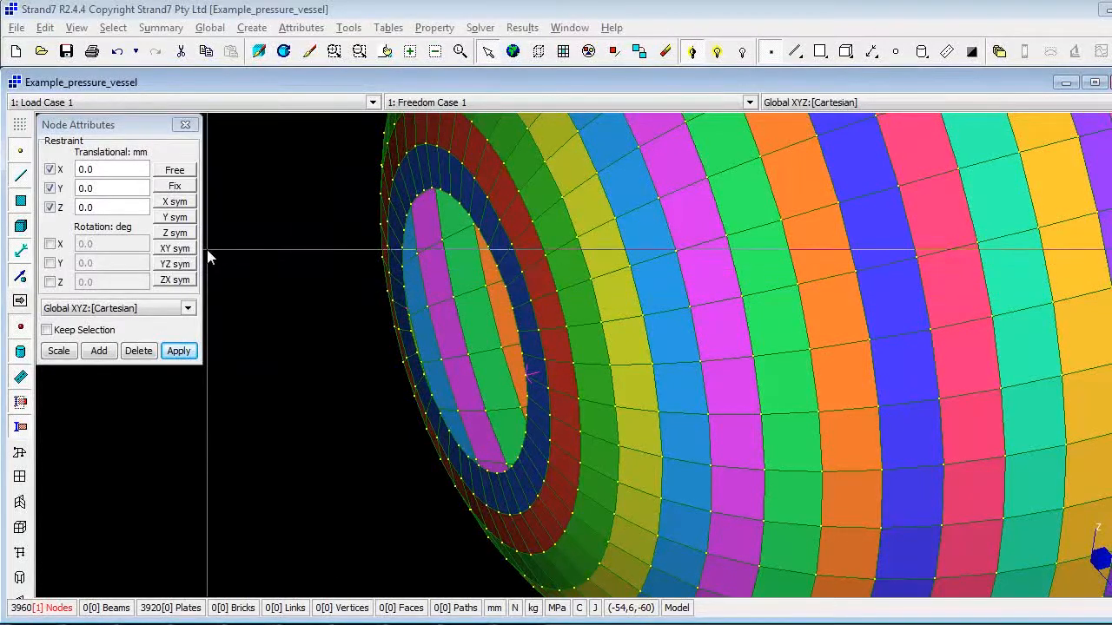
{"action": "left_click", "coordinate": [49, 169]}
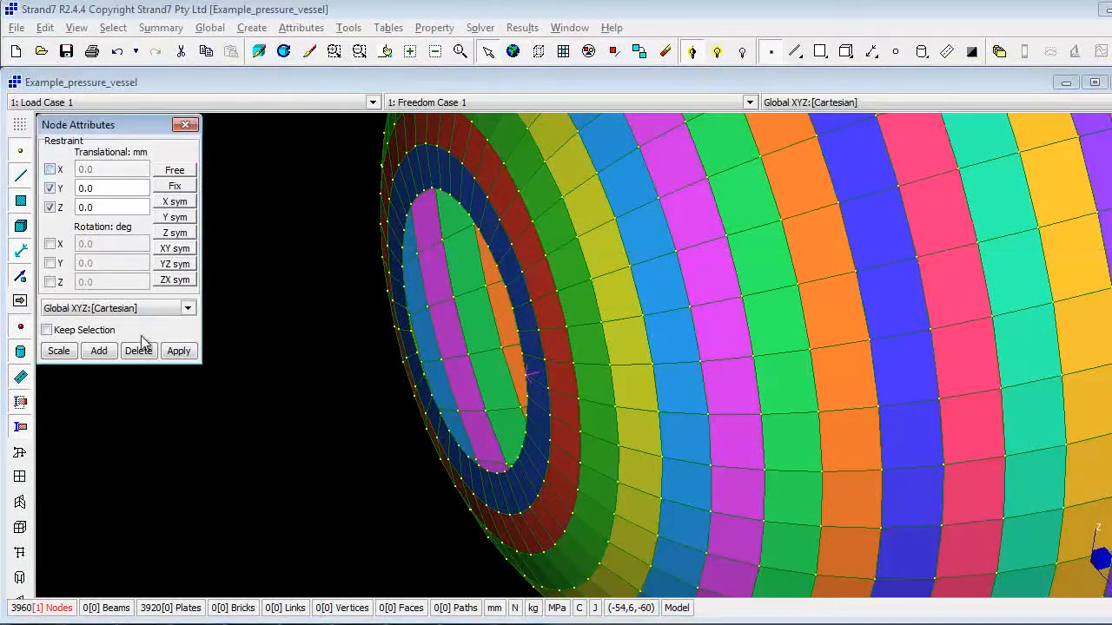
{"action": "left_click", "coordinate": [178, 352]}
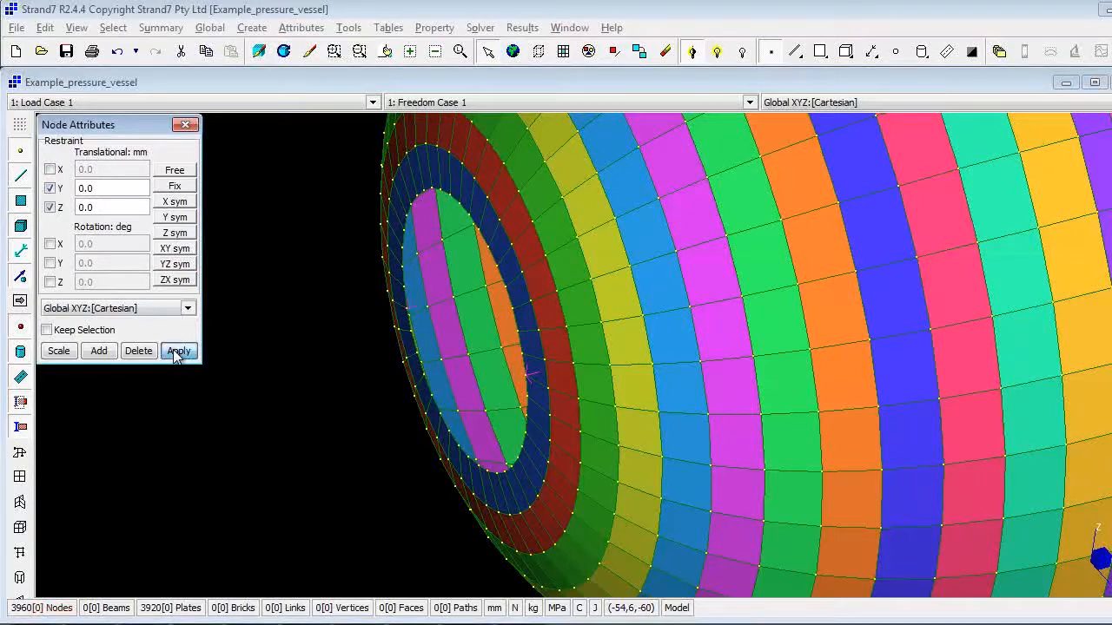
- Restrain one node on the edge of the opening at the vessel's other end in X and Z translation, leaving Y free
{"action": "middle_click", "coordinate": [431, 280]}
{"action": "right_click_drag", "start_coordinate": [339, 503], "coordinate": [516, 324]}
{"action": "left_click_drag", "start_coordinate": [516, 328], "coordinate": [964, 335]}
{"action": "right_click_drag", "start_coordinate": [964, 334], "coordinate": [546, 356]}
{"action": "left_click_drag", "start_coordinate": [546, 356], "coordinate": [212, 429]}
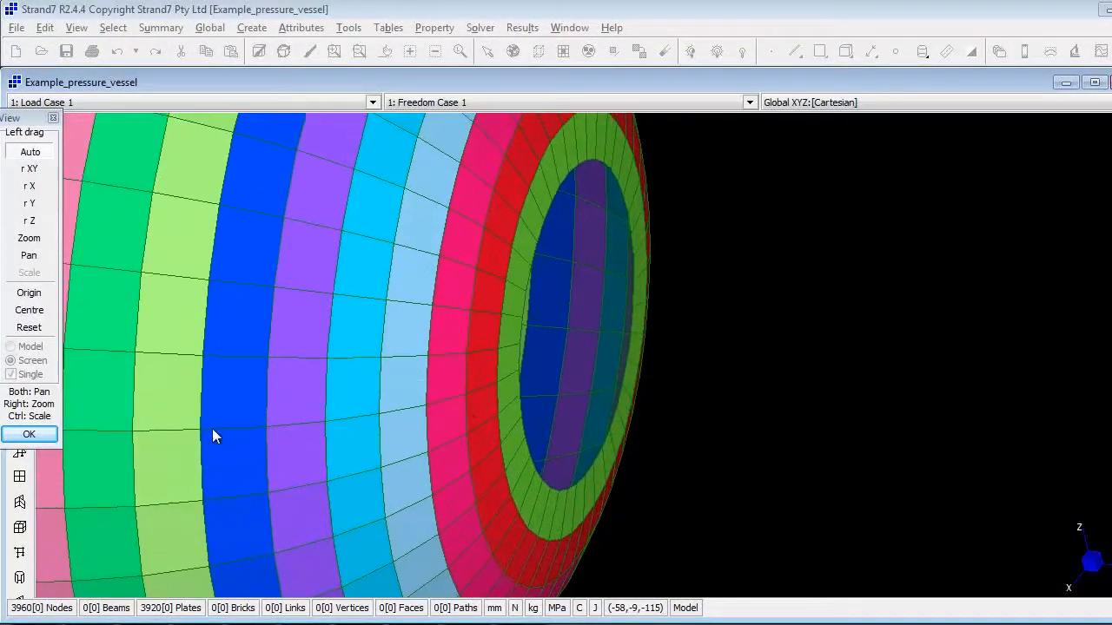
{"action": "left_click", "coordinate": [30, 434]}
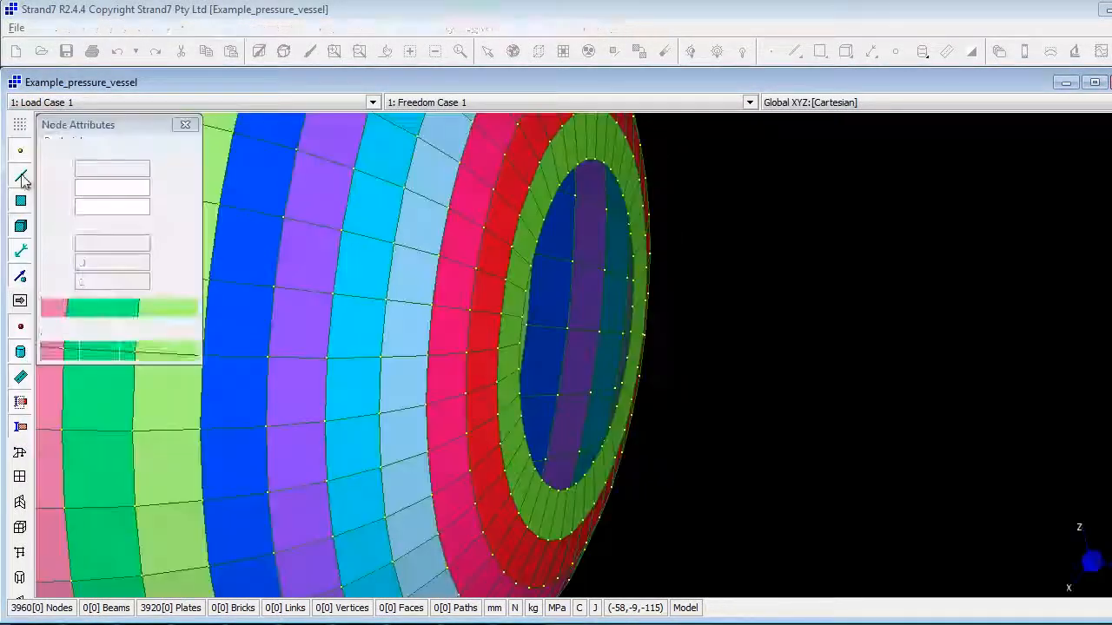
{"action": "left_click", "coordinate": [521, 396]}
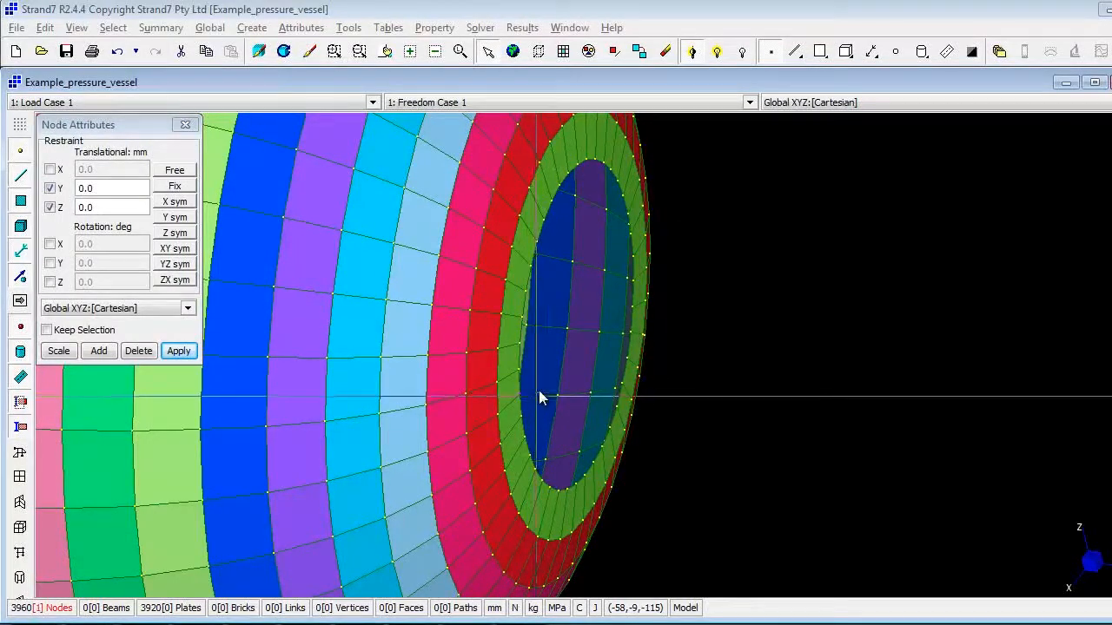
{"action": "left_click", "coordinate": [50, 188]}
{"action": "left_click", "coordinate": [49, 170]}
{"action": "left_click", "coordinate": [179, 355]}
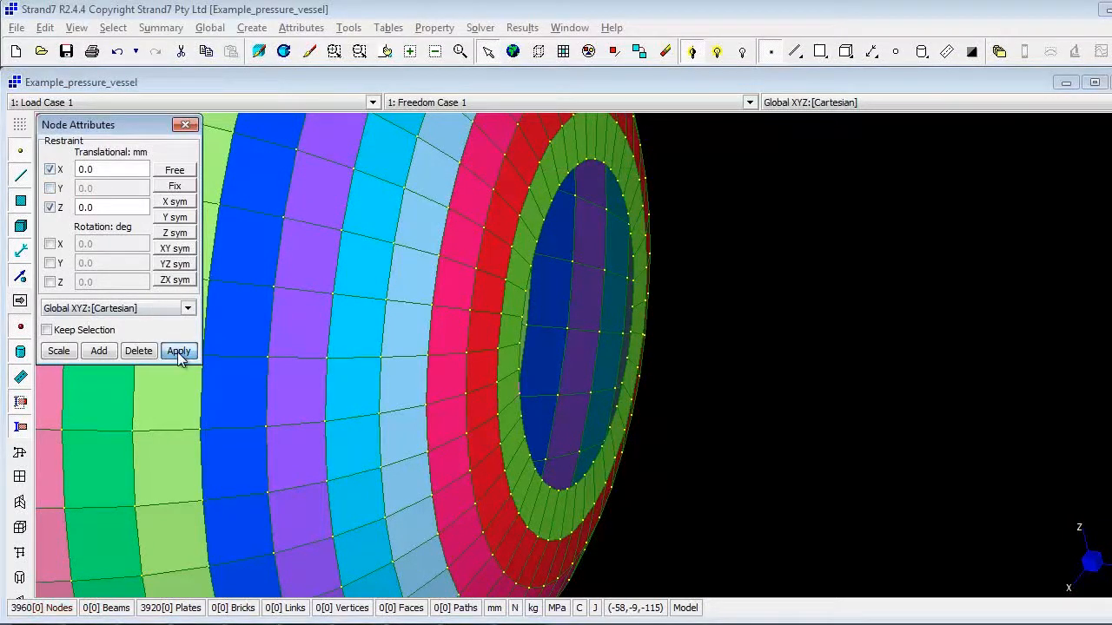
{"action": "left_click", "coordinate": [185, 124]}
- Set the MAT 1 ply's E1 modulus to 110000 MPa and check its remaining stiffness, density and thickness values
{"action": "middle_click", "coordinate": [323, 184]}
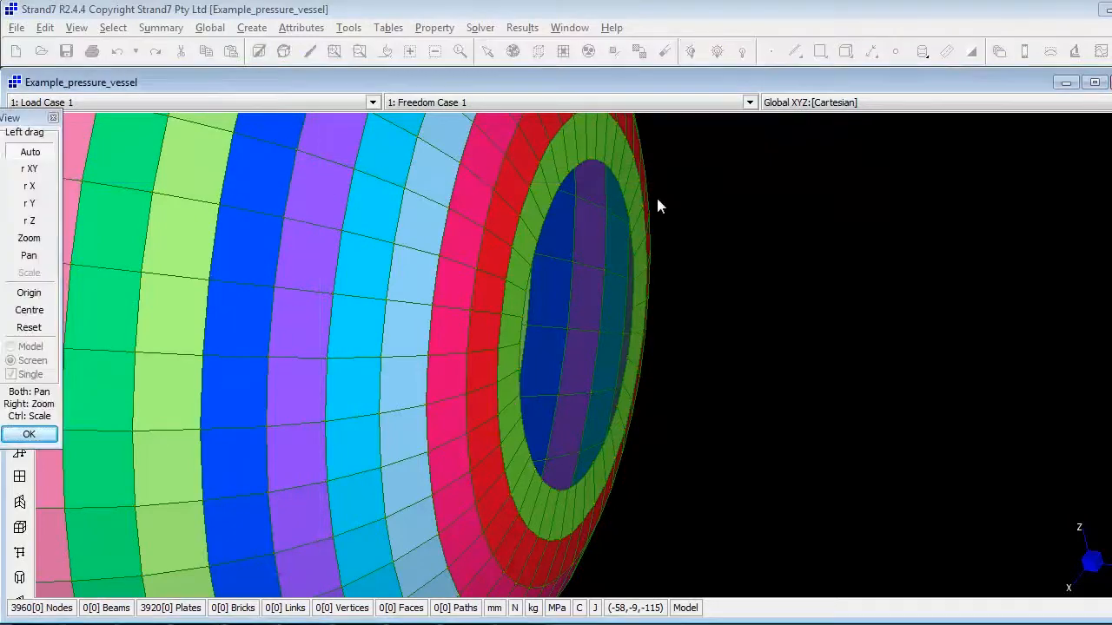
{"action": "right_click_drag", "start_coordinate": [656, 198], "coordinate": [630, 243]}
{"action": "middle_click_drag", "start_coordinate": [631, 244], "coordinate": [766, 259]}
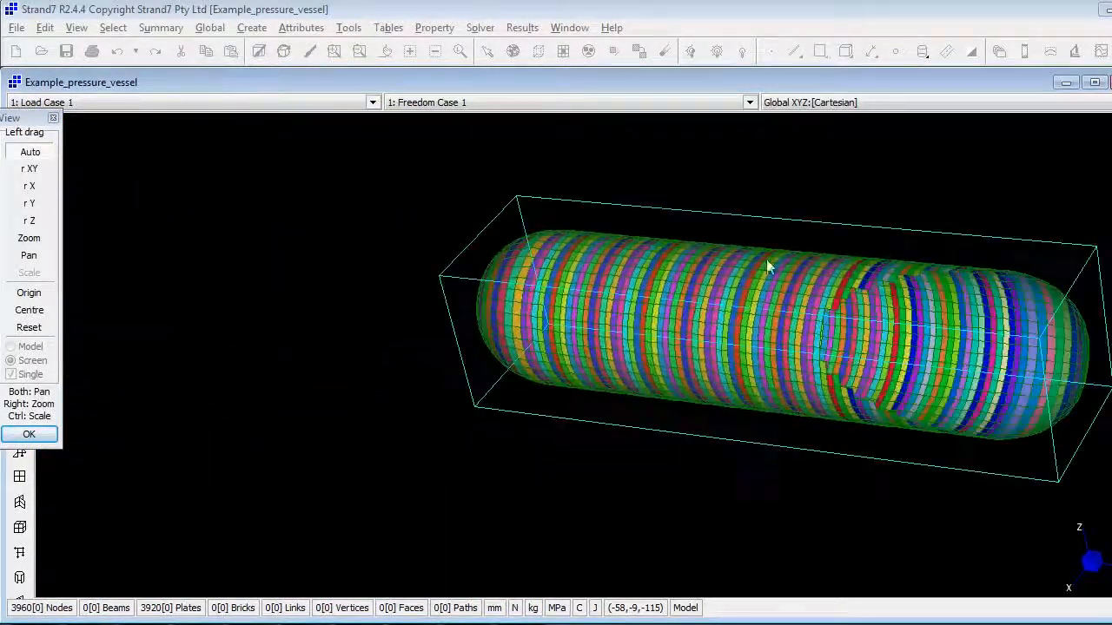
{"action": "right_click_drag", "start_coordinate": [766, 259], "coordinate": [665, 196]}
{"action": "middle_click_drag", "start_coordinate": [664, 195], "coordinate": [656, 201]}
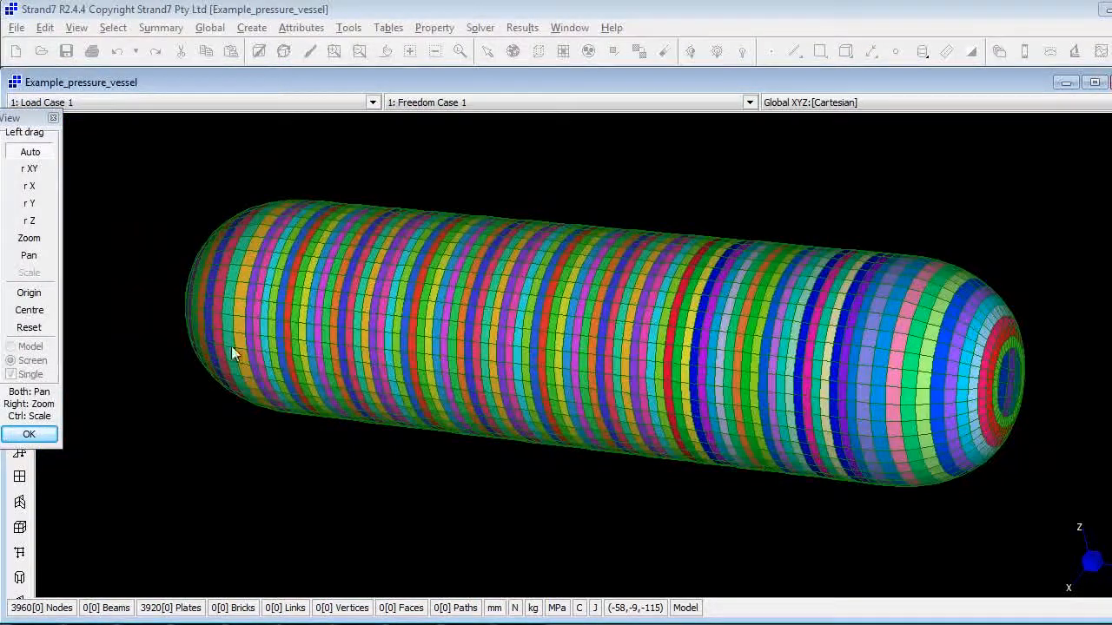
{"action": "left_click", "coordinate": [50, 434]}
{"action": "left_click", "coordinate": [430, 28]}
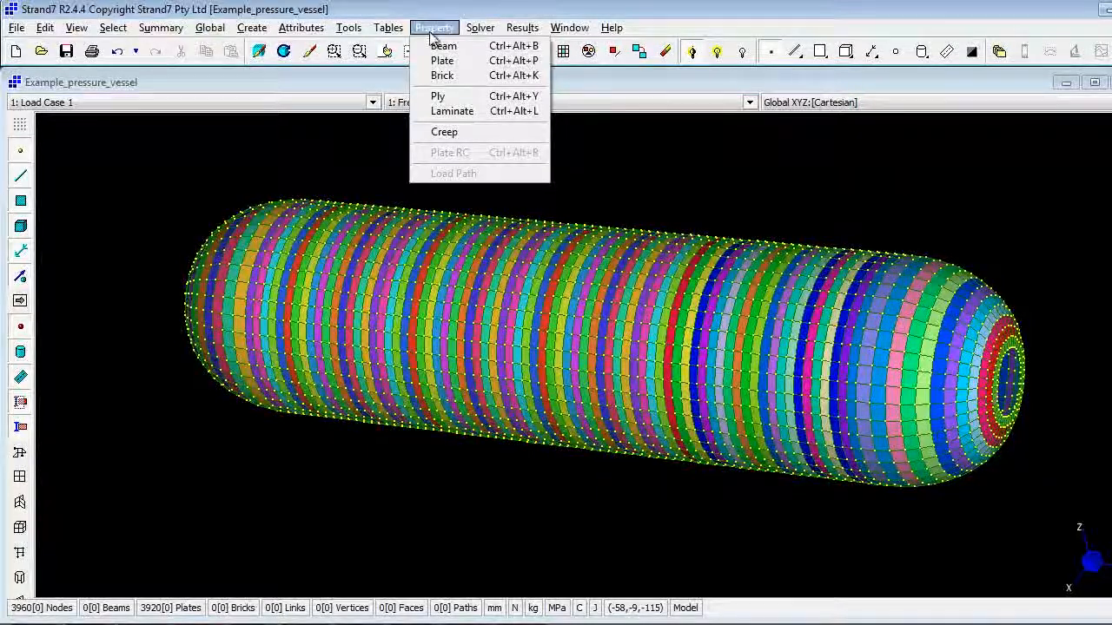
{"action": "left_click", "coordinate": [443, 96]}
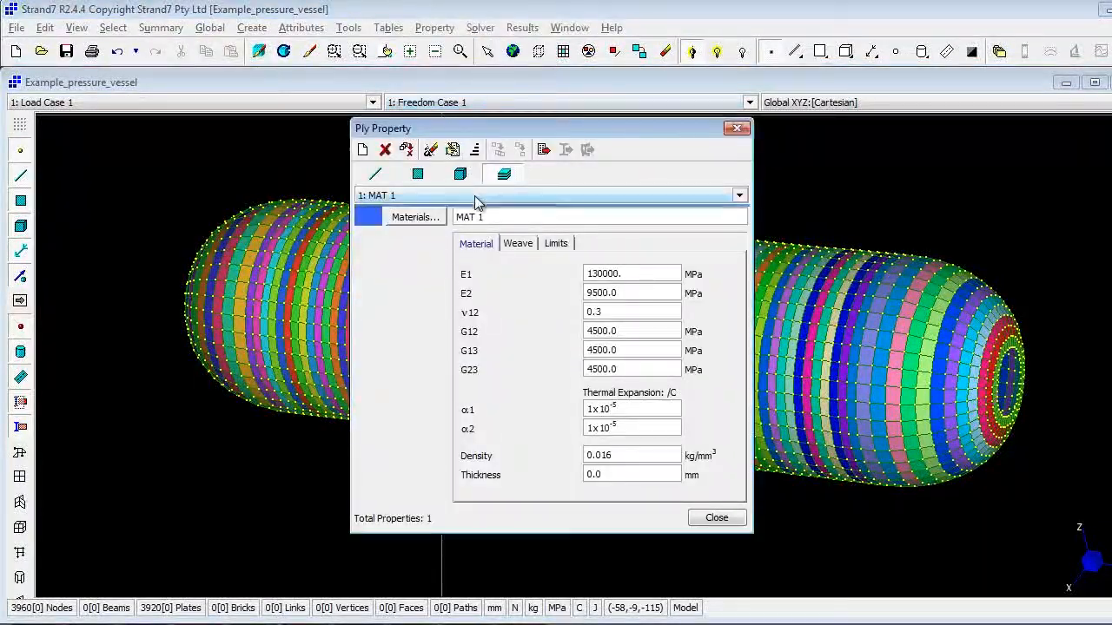
{"action": "left_click", "coordinate": [634, 278]}
{"action": "left_click", "coordinate": [604, 271]}
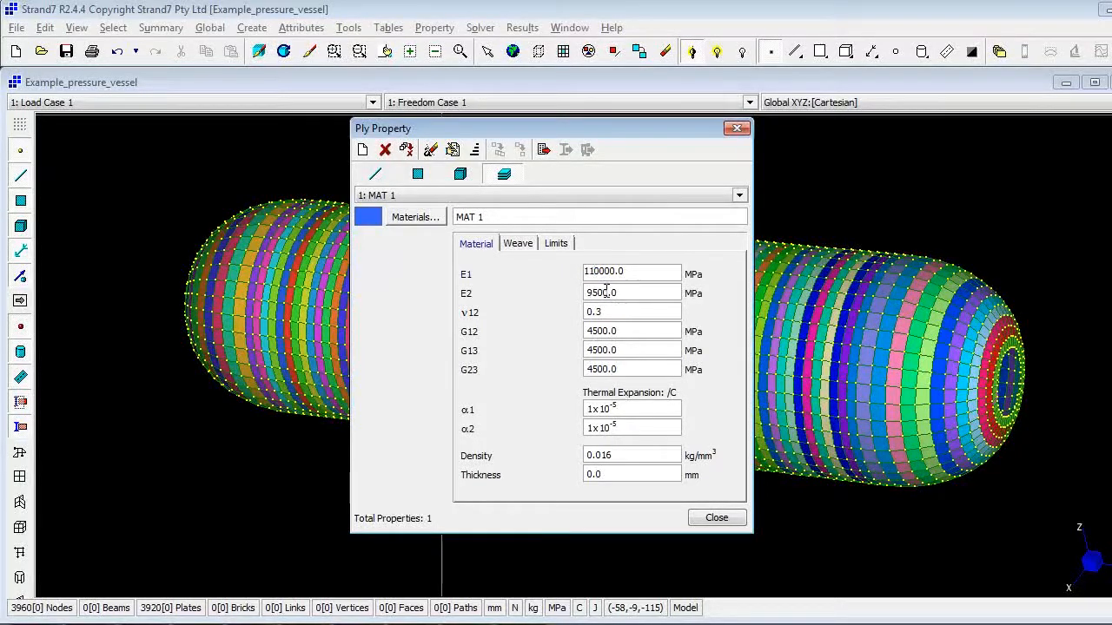
{"action": "left_click", "coordinate": [604, 292]}
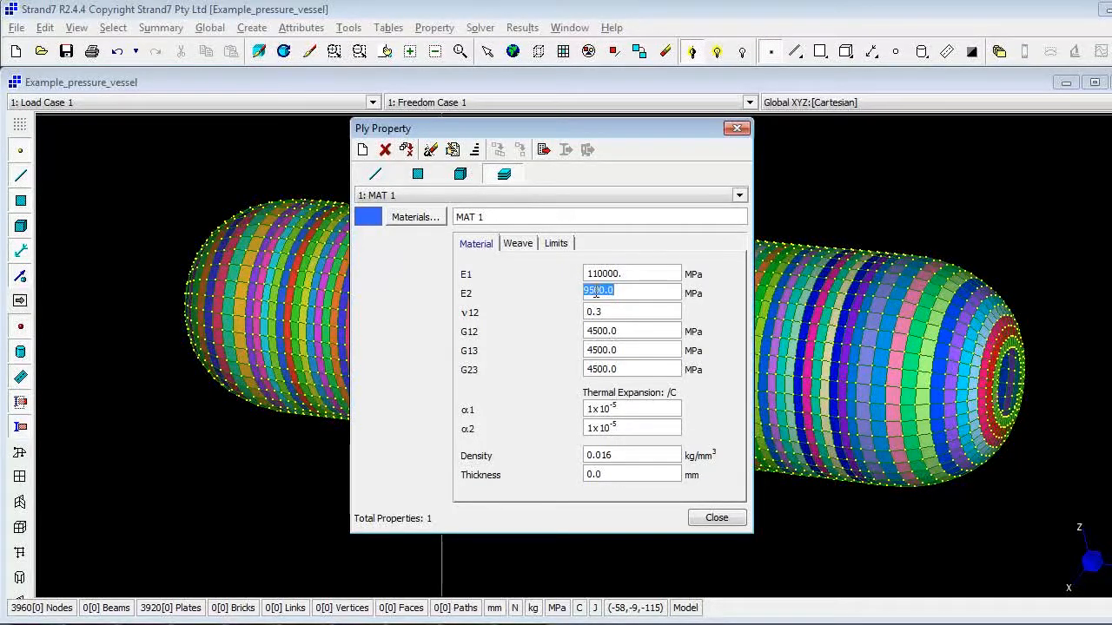
{"action": "left_click", "coordinate": [599, 309]}
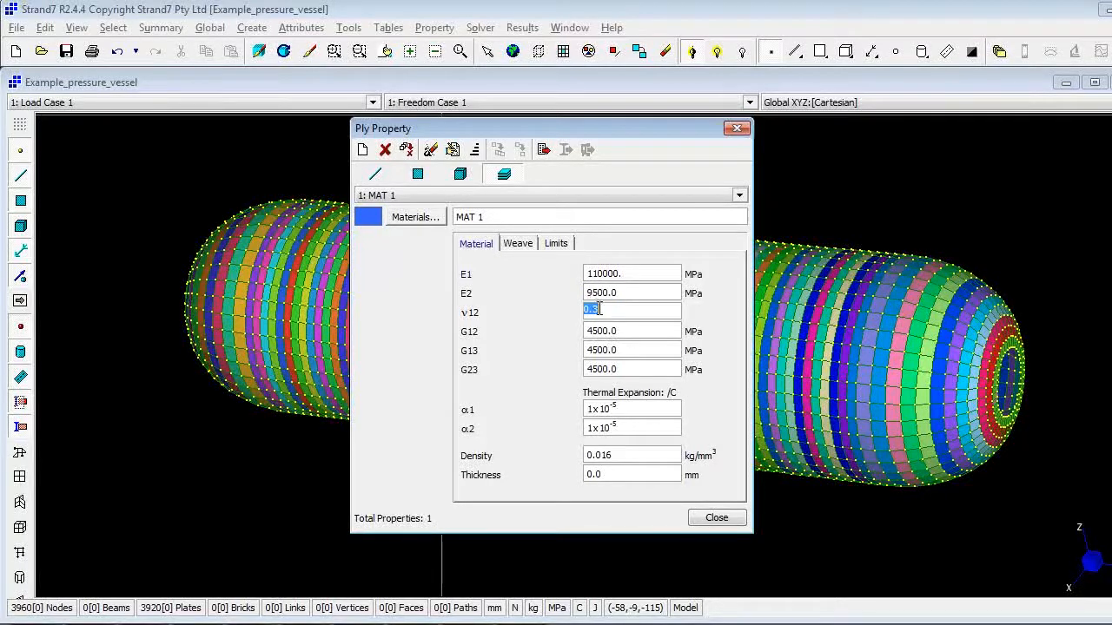
{"action": "left_click", "coordinate": [600, 331]}
{"action": "left_click", "coordinate": [606, 460]}
{"action": "left_click", "coordinate": [610, 476]}
{"action": "left_click", "coordinate": [712, 519]}
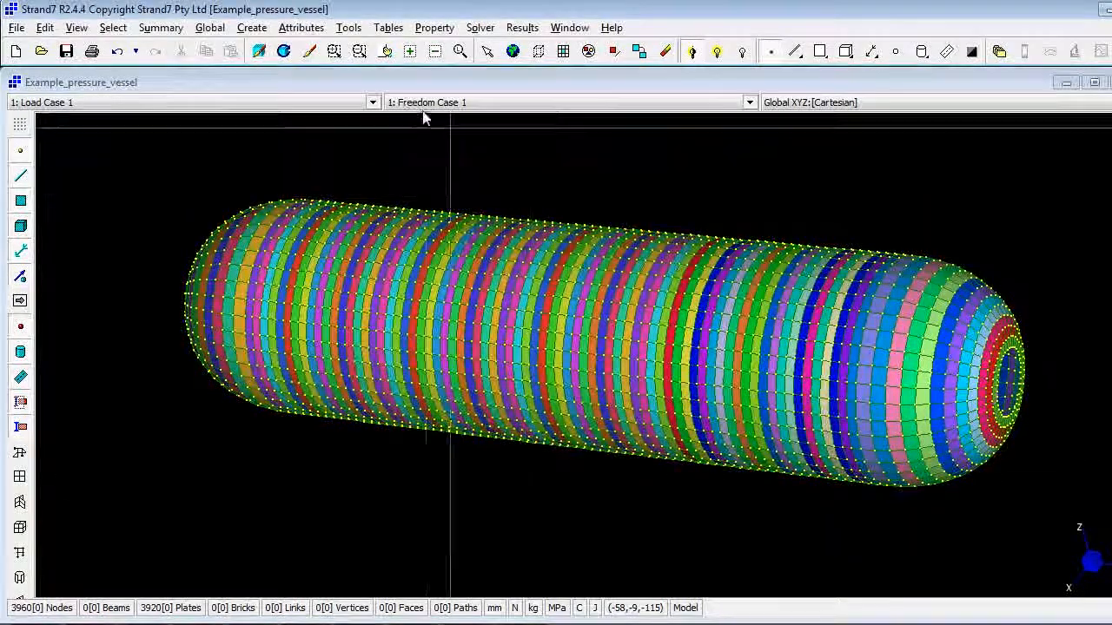
- Open the Linear Static analysis setup, saving the model as Example_pressure_vessel.st7 over the existing file
{"action": "left_click", "coordinate": [480, 28]}
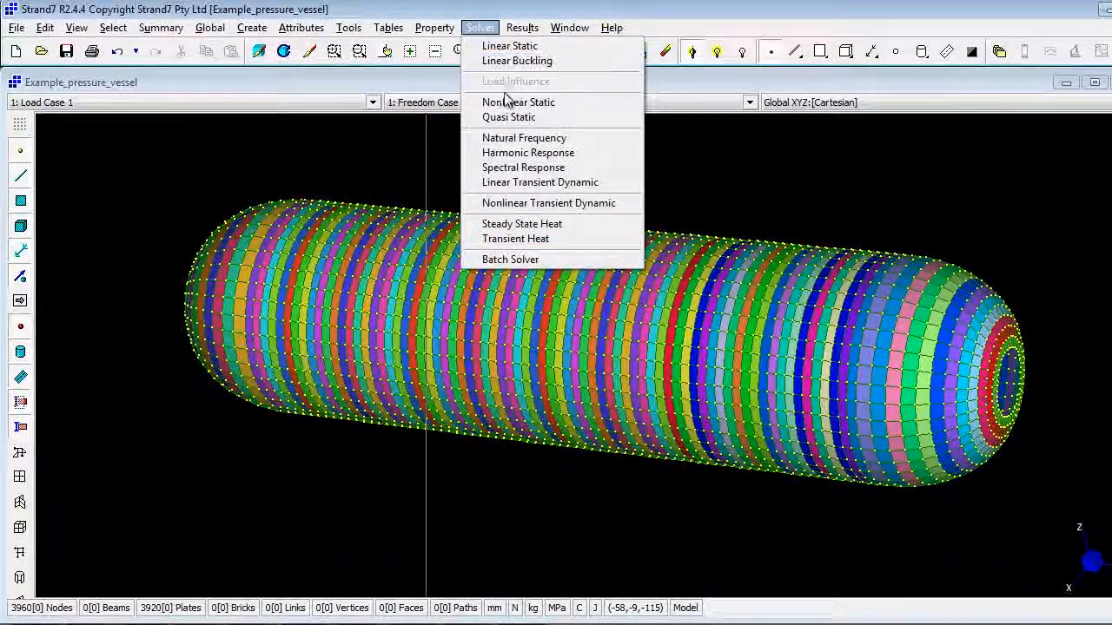
{"action": "left_click", "coordinate": [511, 47]}
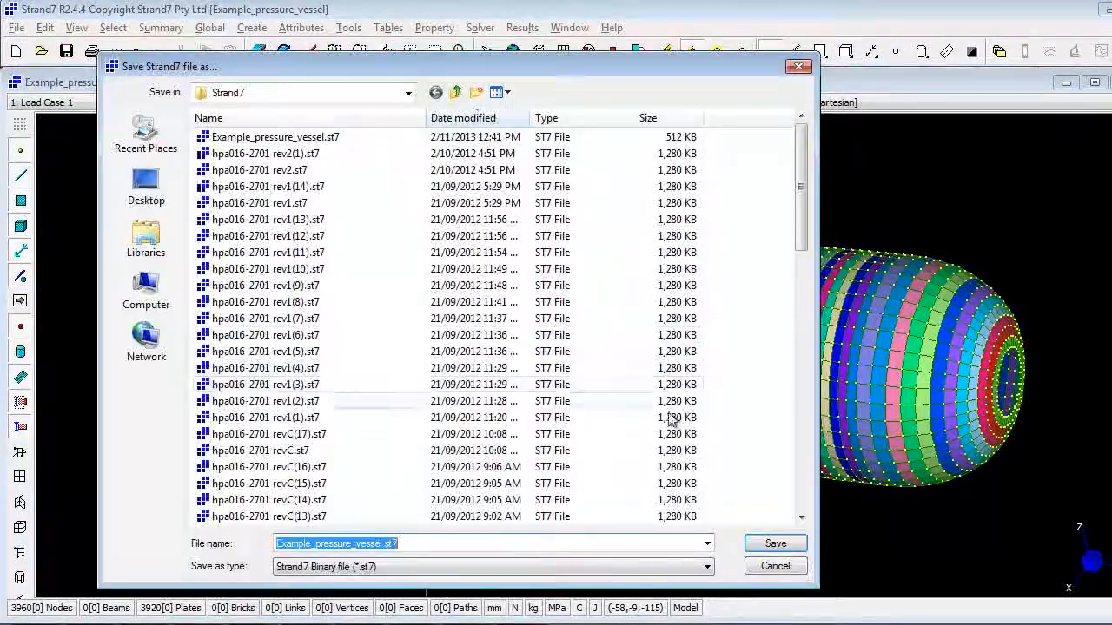
{"action": "left_click", "coordinate": [758, 547]}
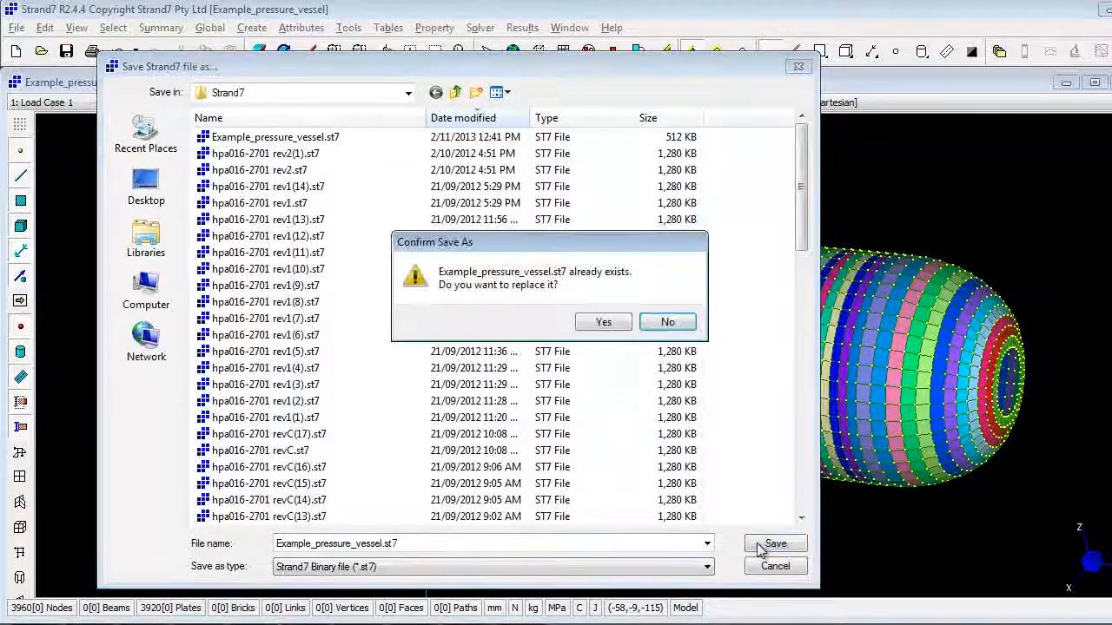
{"action": "left_click", "coordinate": [599, 323]}
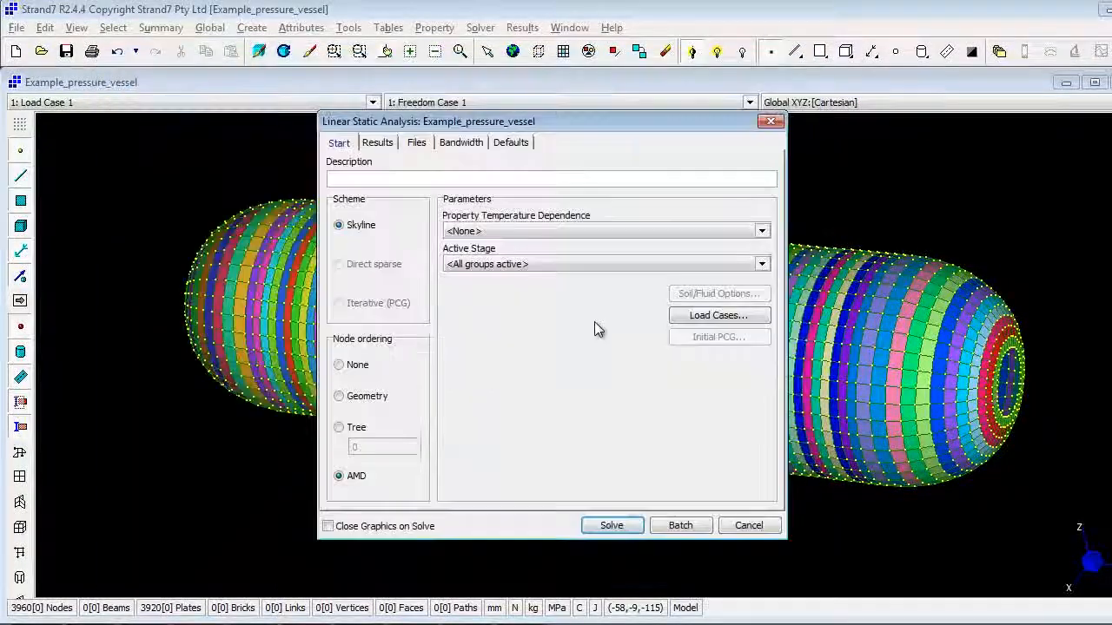
- Solve the linear static analysis with the Skyline scheme, close the solver log and open the Example_pressure_vessel.LSA results file
{"action": "left_click", "coordinate": [609, 526]}
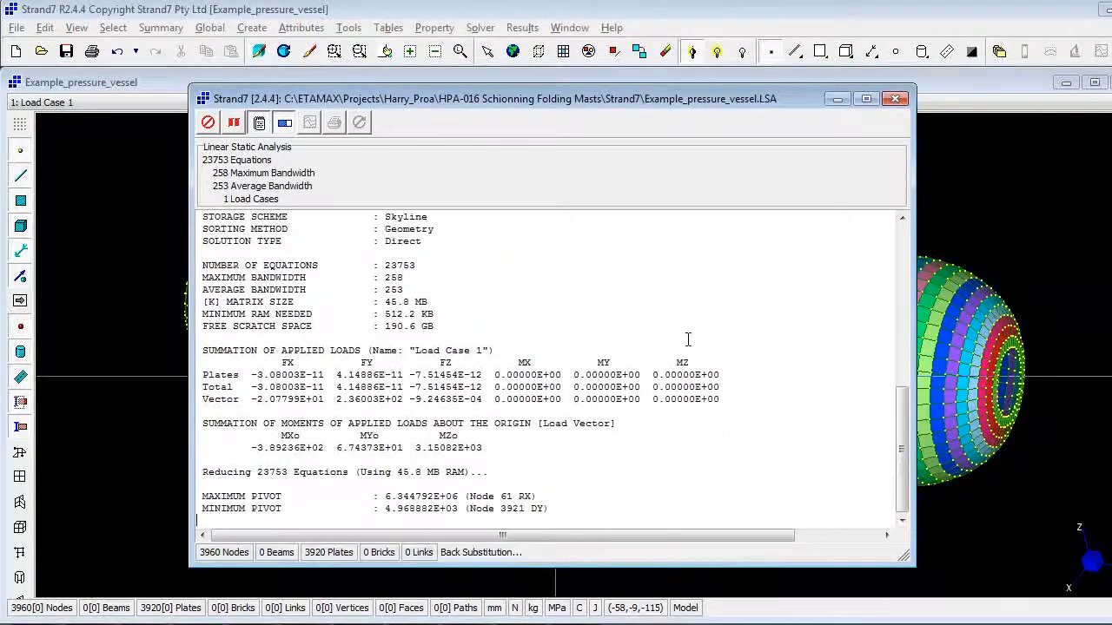
{"action": "left_click", "coordinate": [895, 99]}
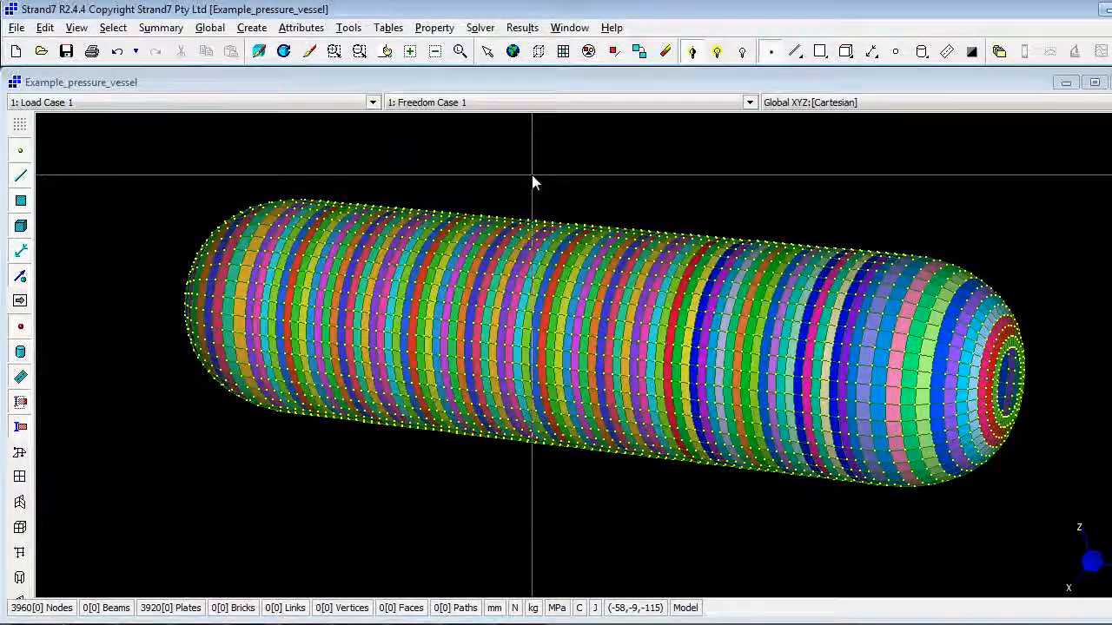
{"action": "left_click", "coordinate": [522, 28]}
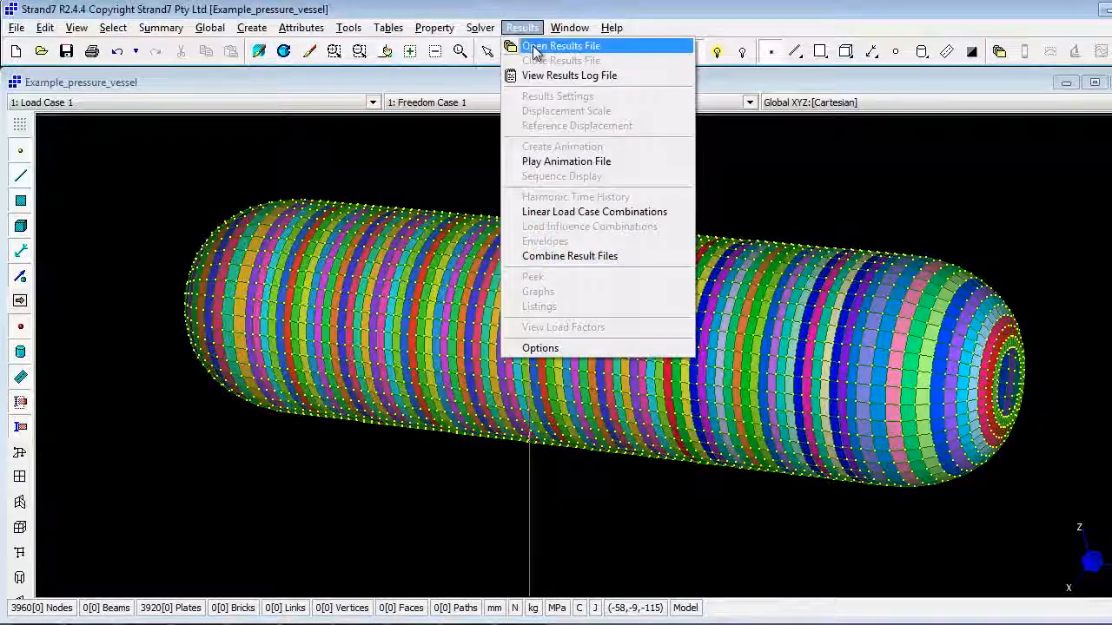
{"action": "left_click", "coordinate": [556, 46]}
{"action": "left_click", "coordinate": [816, 298]}
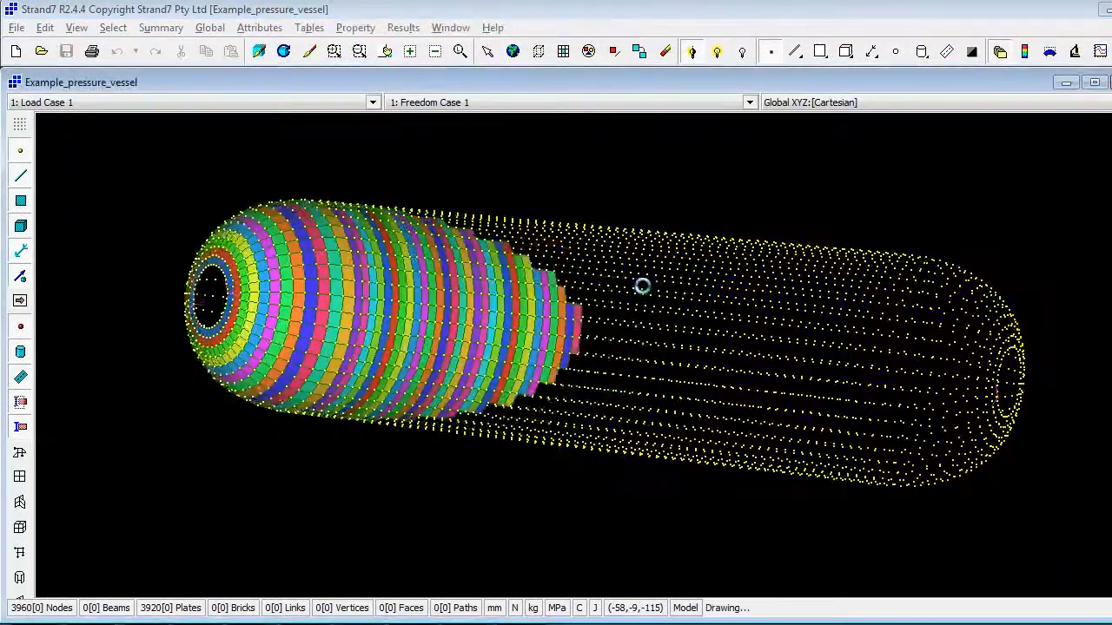
- Contour the composite ply stress in the 11 (Fibre) direction, using the maximum layer value at the mid surface
{"action": "left_click", "coordinate": [1025, 51]}
{"action": "left_click", "coordinate": [391, 223]}
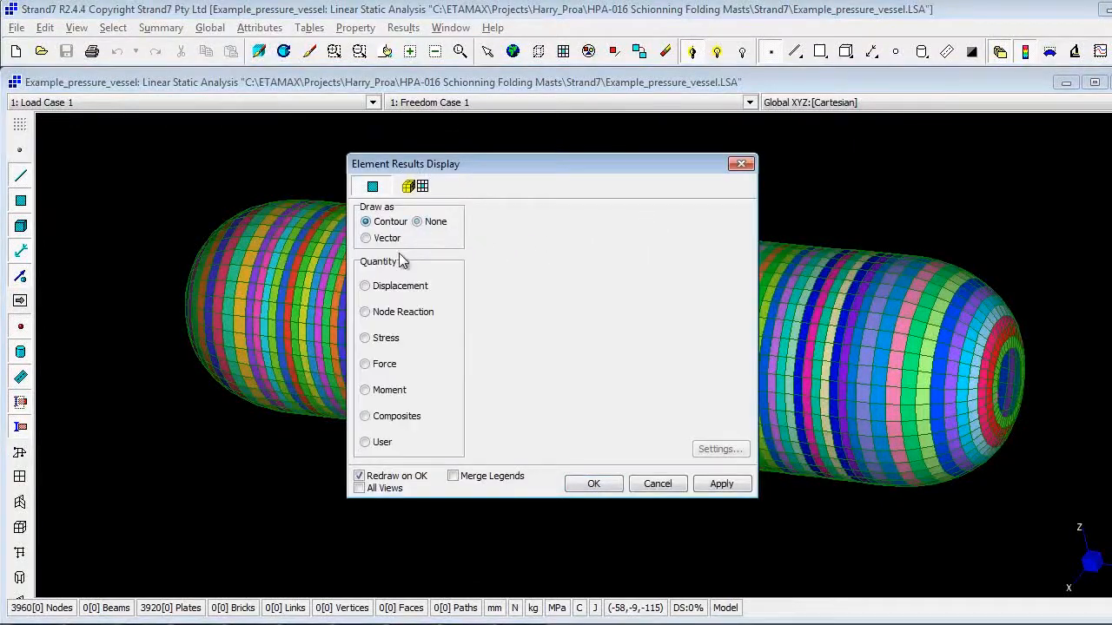
{"action": "left_click", "coordinate": [387, 417]}
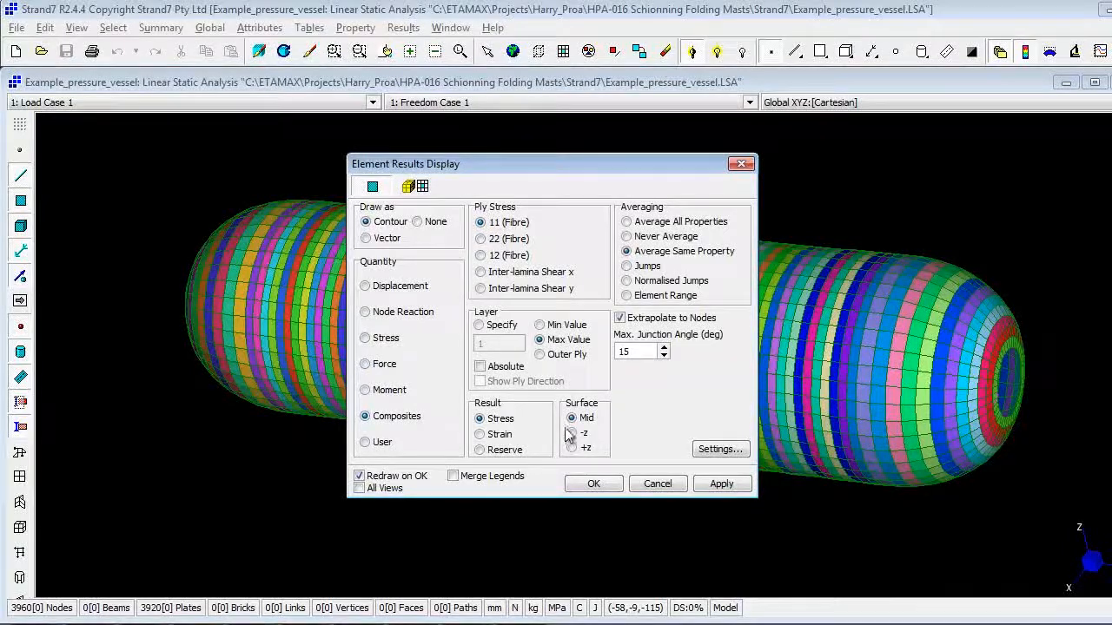
{"action": "left_click", "coordinate": [593, 484]}
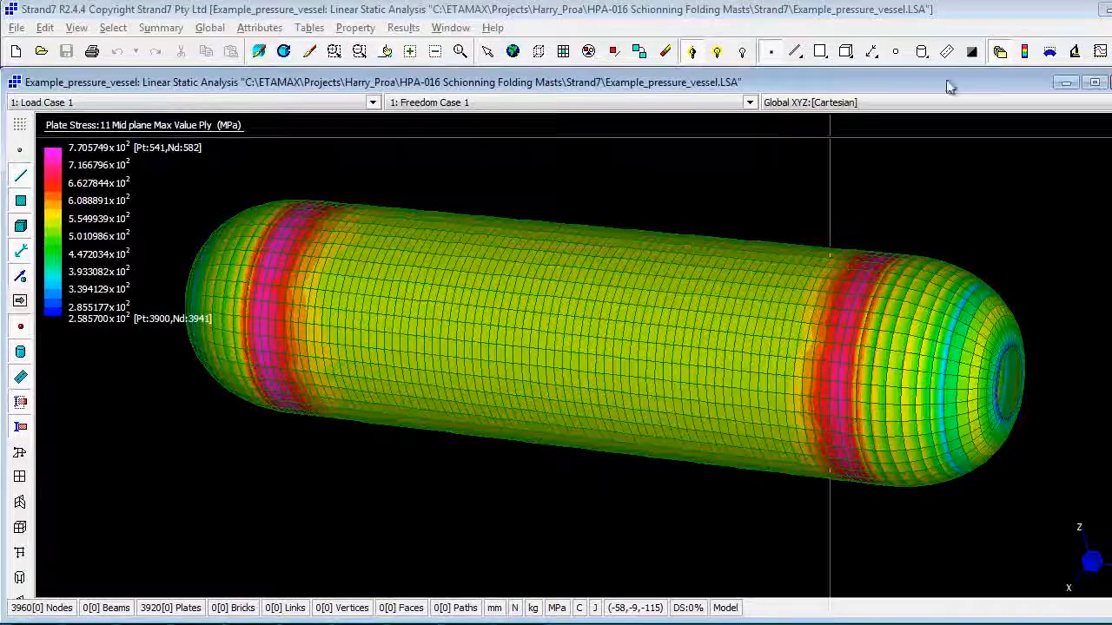
- Show the vessel's deformed shape at a 5% displacement scale and inspect the stress contours around the end dome's opening
{"action": "left_click", "coordinate": [1051, 54]}
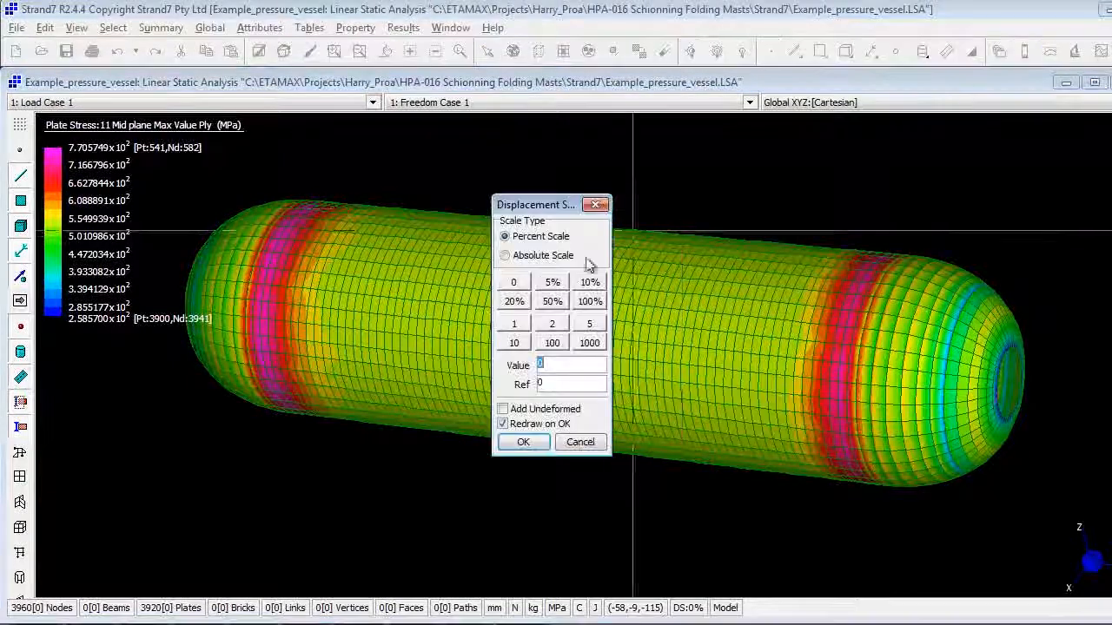
{"action": "left_click", "coordinate": [522, 304]}
{"action": "left_click", "coordinate": [531, 442]}
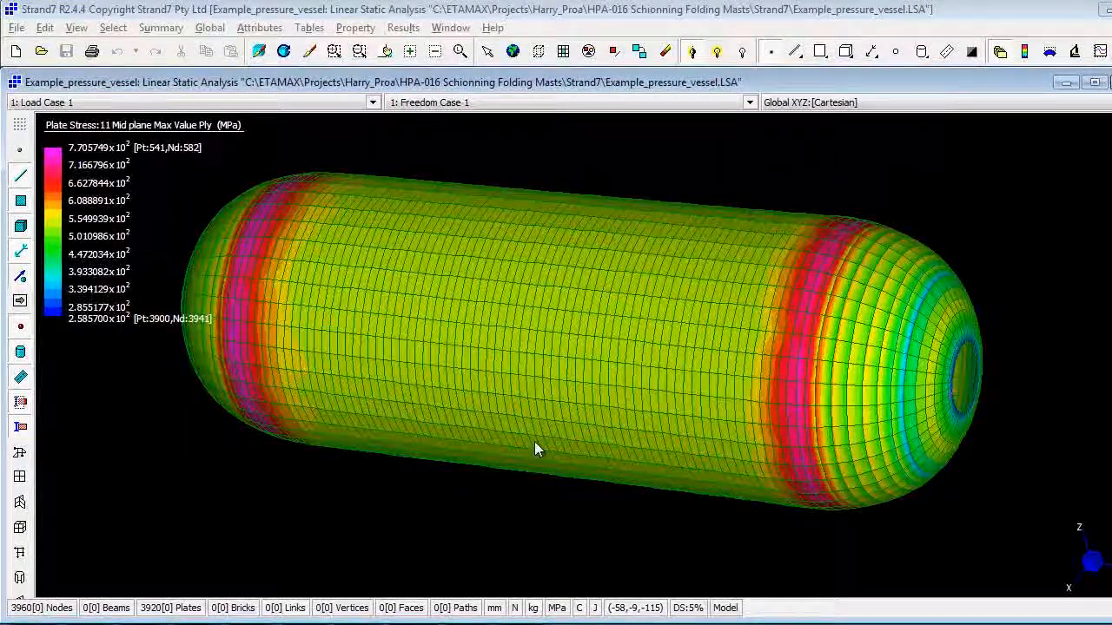
{"action": "middle_click_drag", "start_coordinate": [563, 354], "coordinate": [568, 345]}
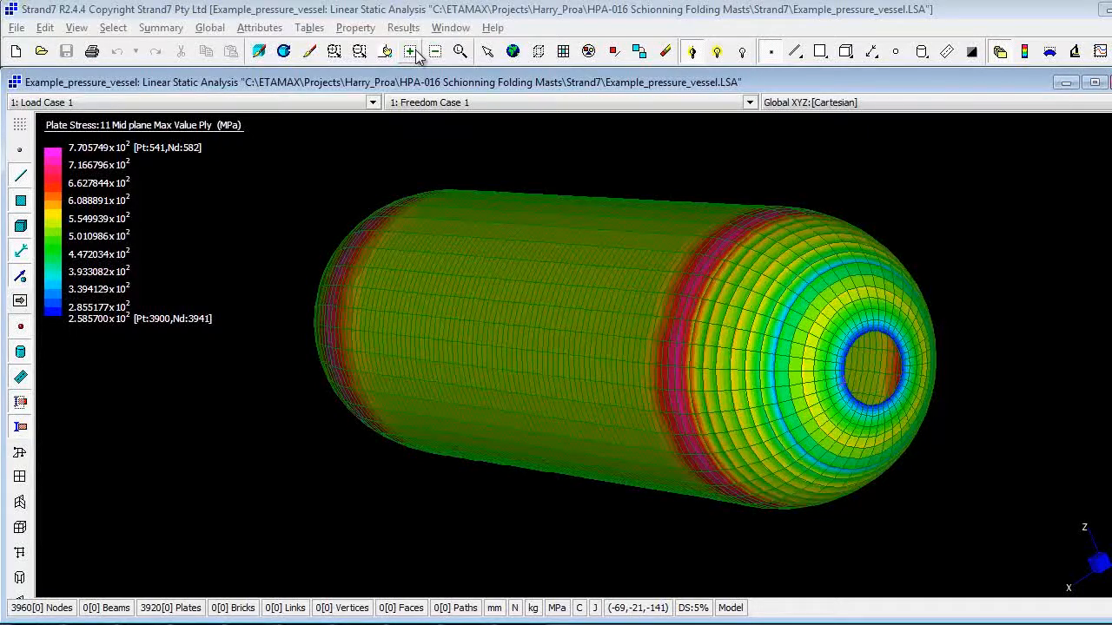
{"action": "left_click", "coordinate": [414, 52]}
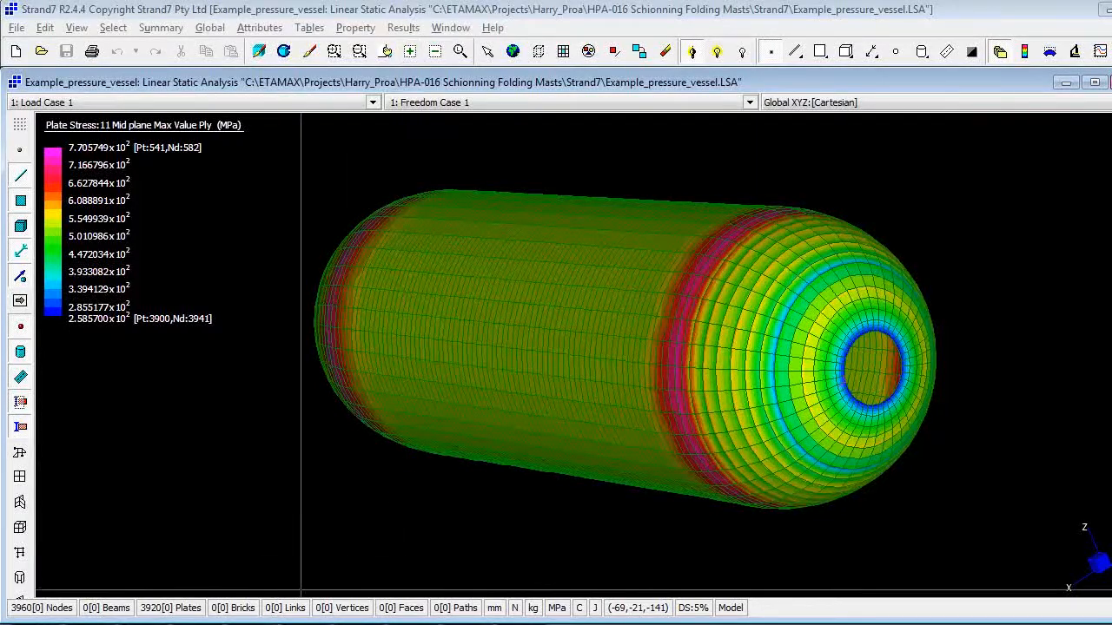